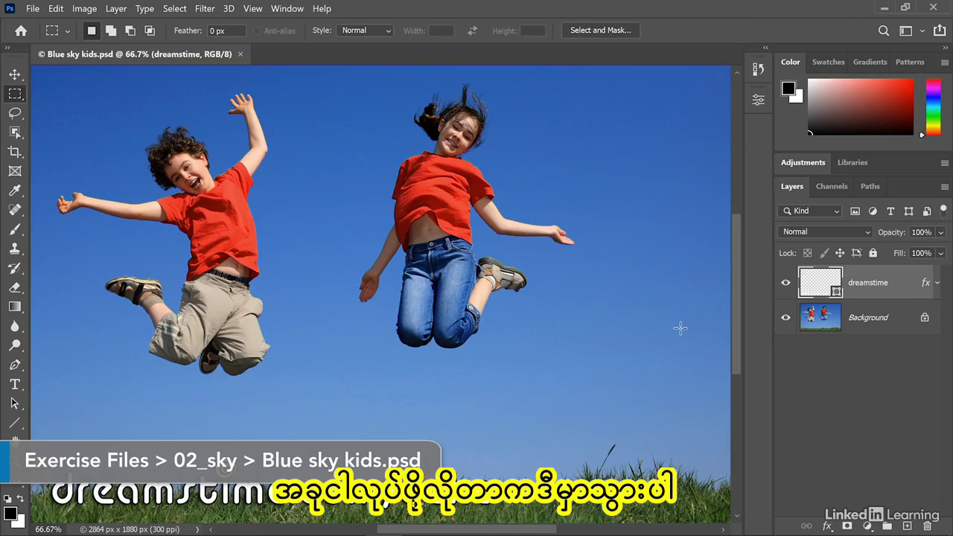
# Step: Start Sky Replacement on the Background layer of the jumping kids photo and open the sky preset list
pyautogui.click(824, 328)
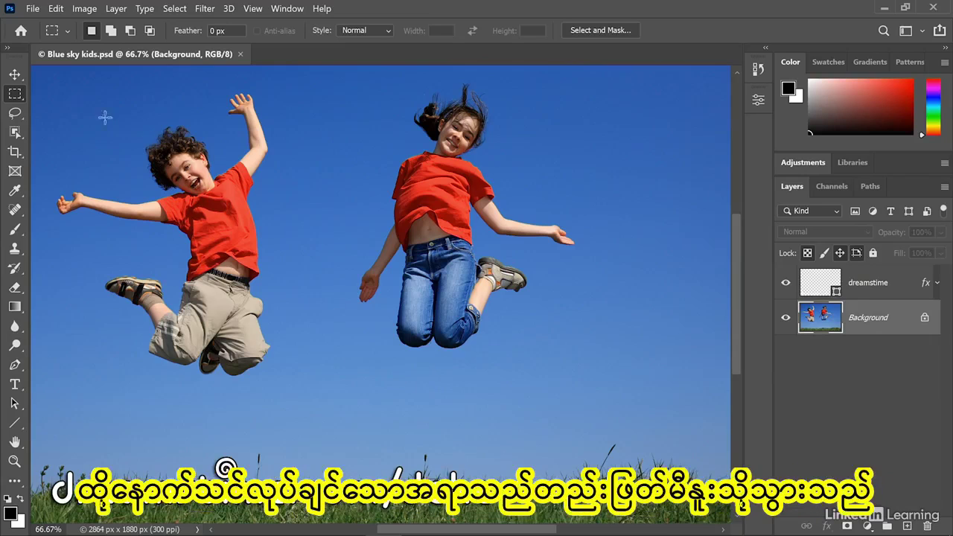
pyautogui.click(56, 9)
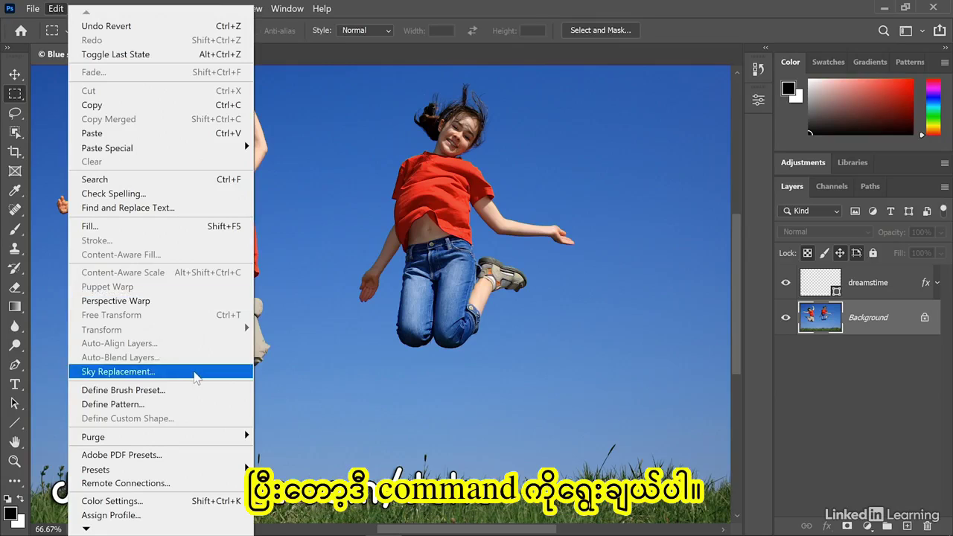
pyautogui.click(195, 373)
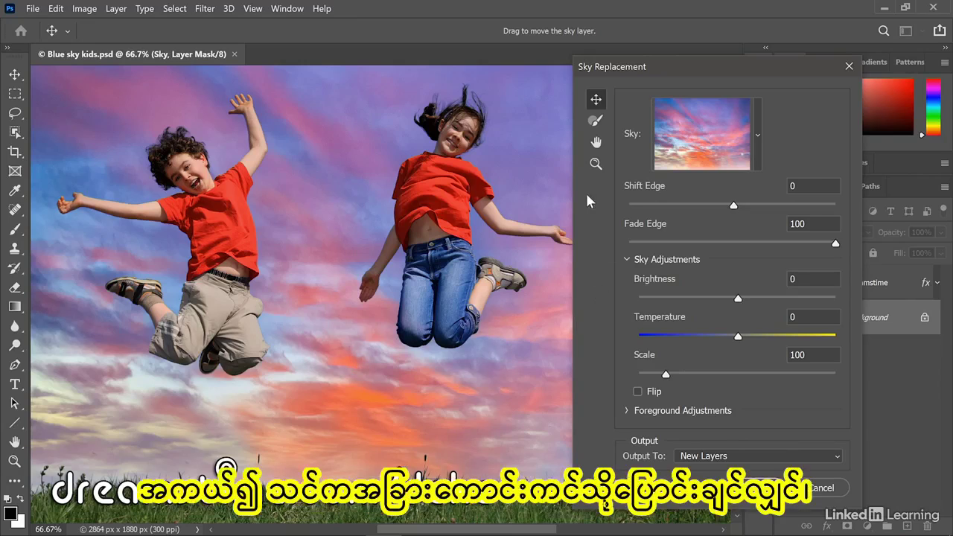
pyautogui.click(733, 138)
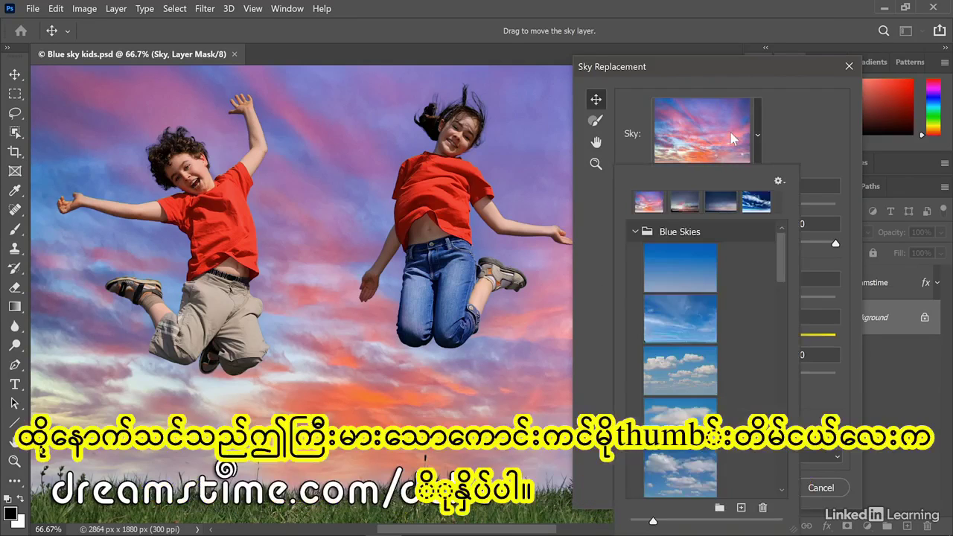
# Step: Try the dark storm-cloud sky and the rainbow sky from the Spectacular presets
pyautogui.moveTo(781, 237); pyautogui.dragTo(791, 447)
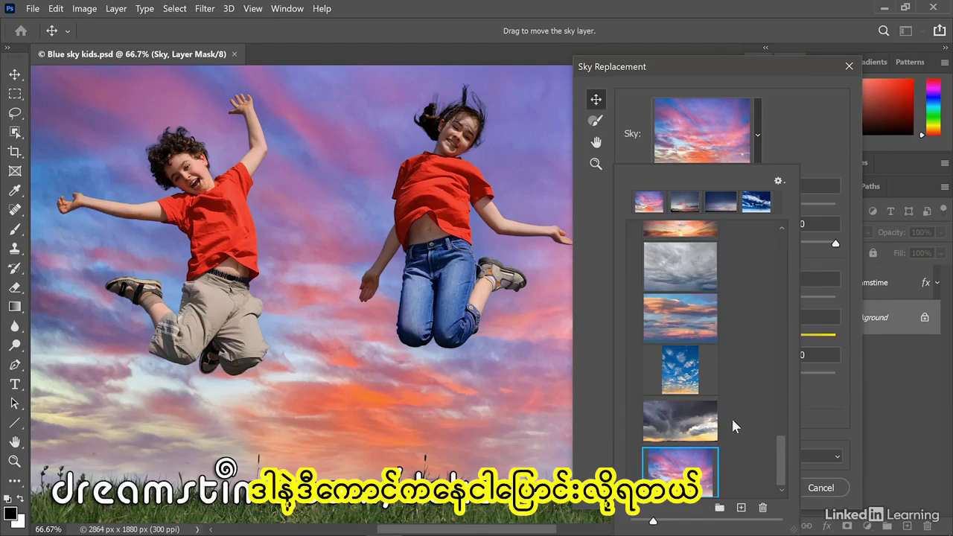
pyautogui.click(679, 427)
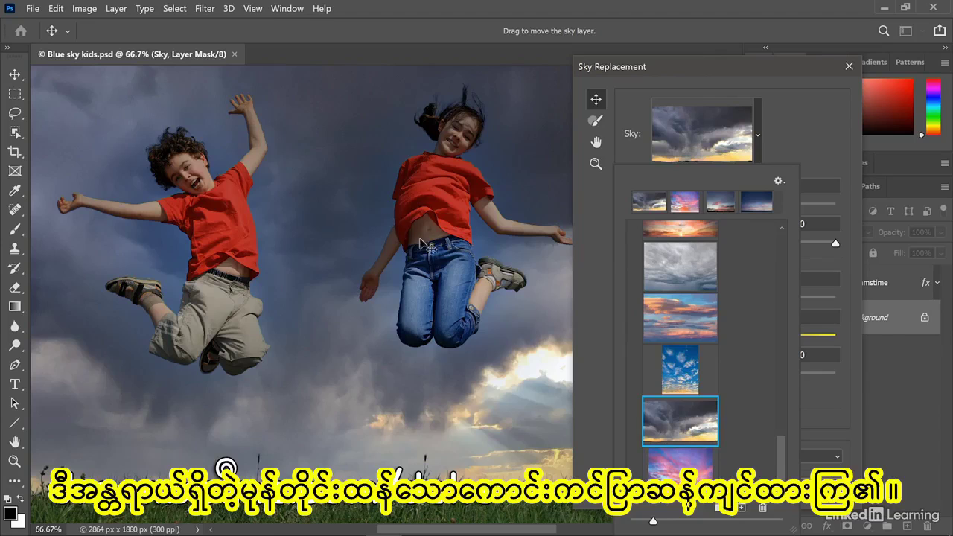
pyautogui.scroll(5, 779, 266)
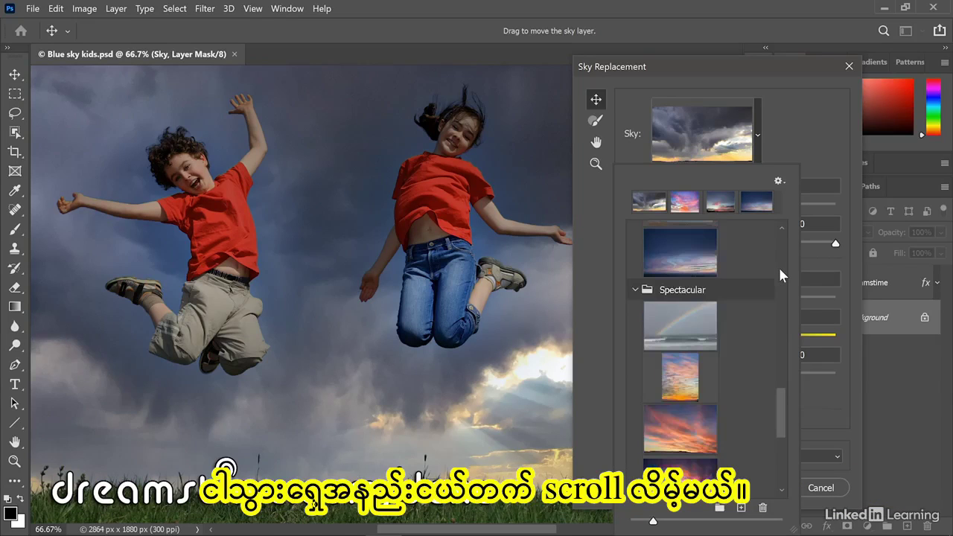
pyautogui.click(693, 328)
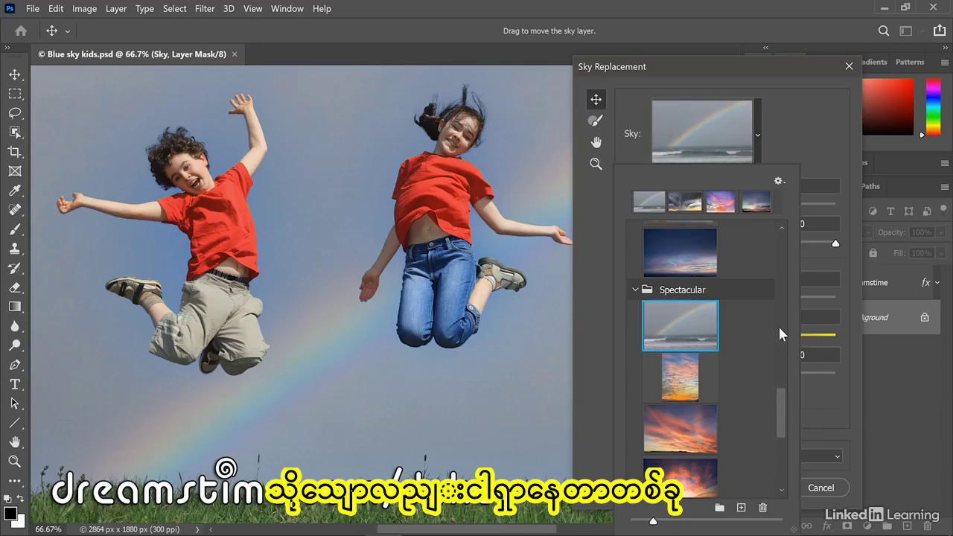
# Step: Choose the dusk sky with low pink clouds from the Sunsets presets
pyautogui.scroll(5, 780, 328)
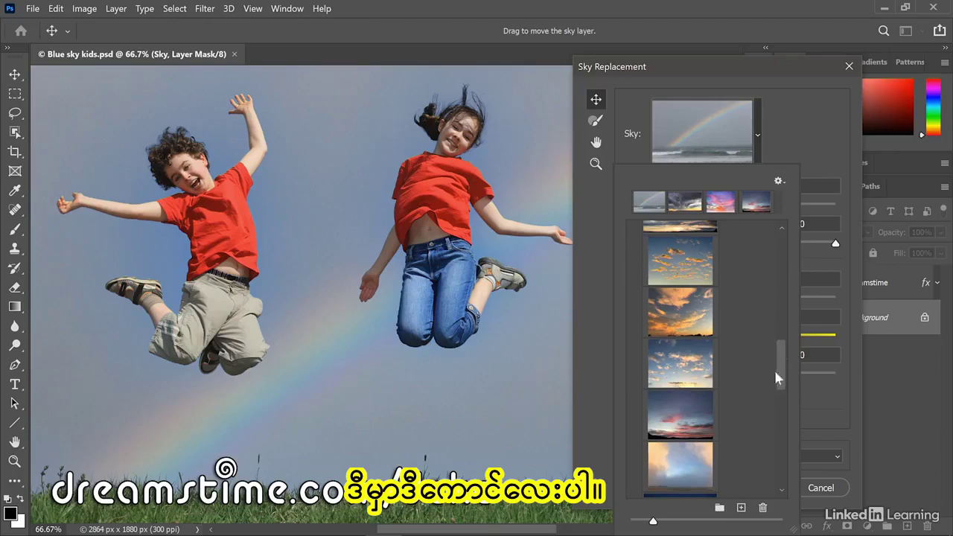
pyautogui.click(683, 415)
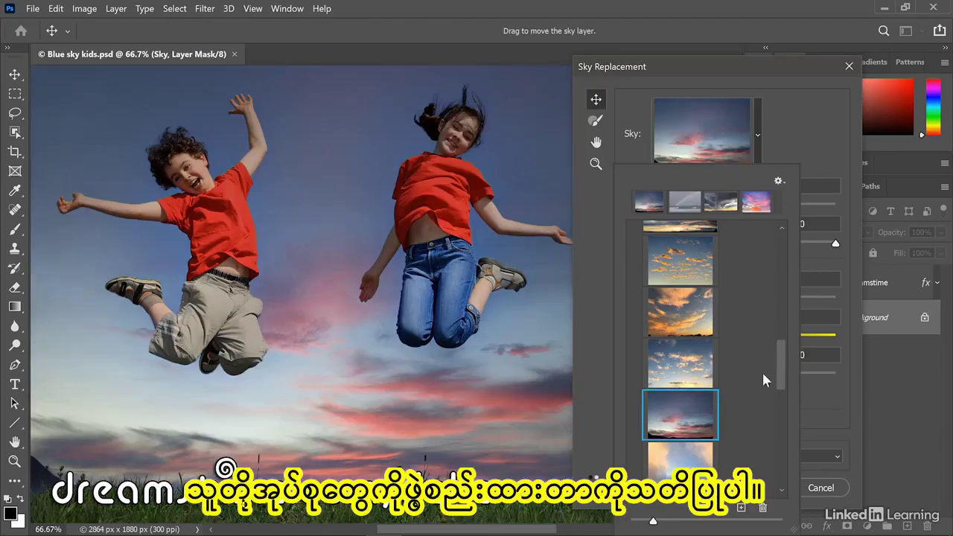
# Step: Collapse the Sunsets preset group and expand it again
pyautogui.click(780, 317)
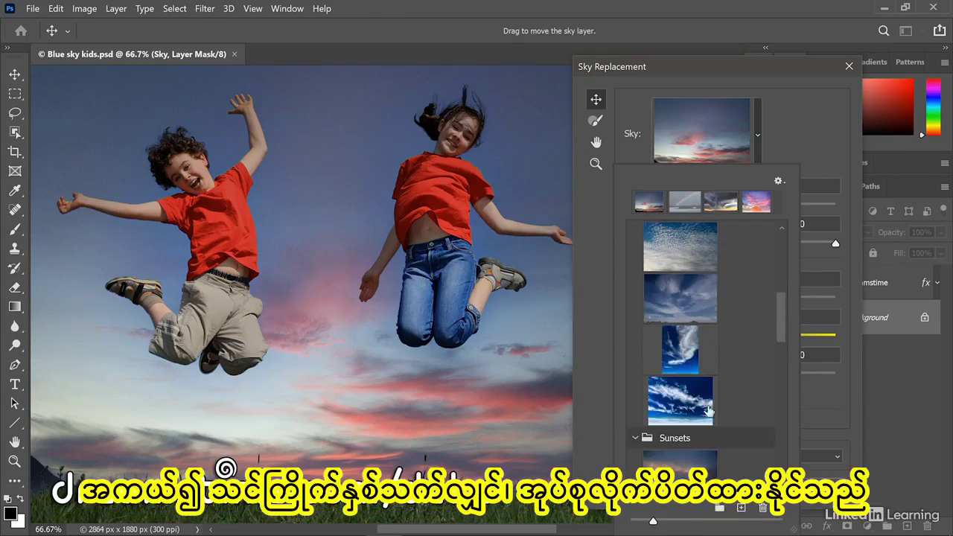
pyautogui.click(636, 439)
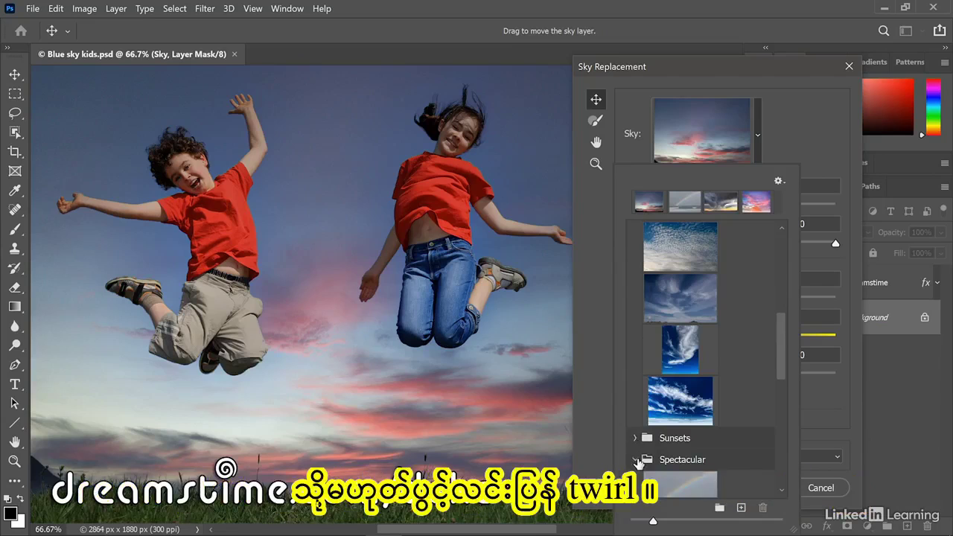
pyautogui.click(636, 439)
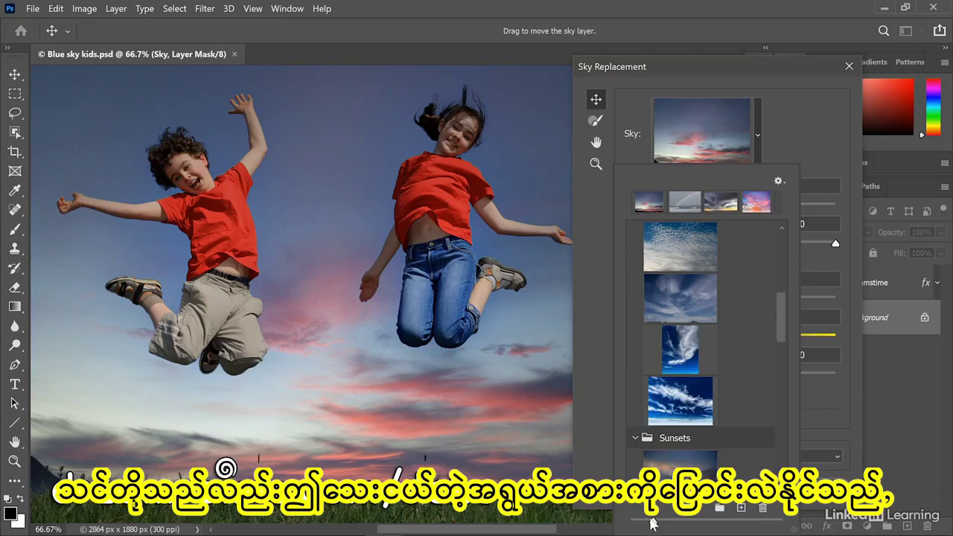
# Step: Enlarge the sky preset thumbnails slightly and apply the sky replacement as new layers
pyautogui.moveTo(651, 520); pyautogui.dragTo(665, 522)
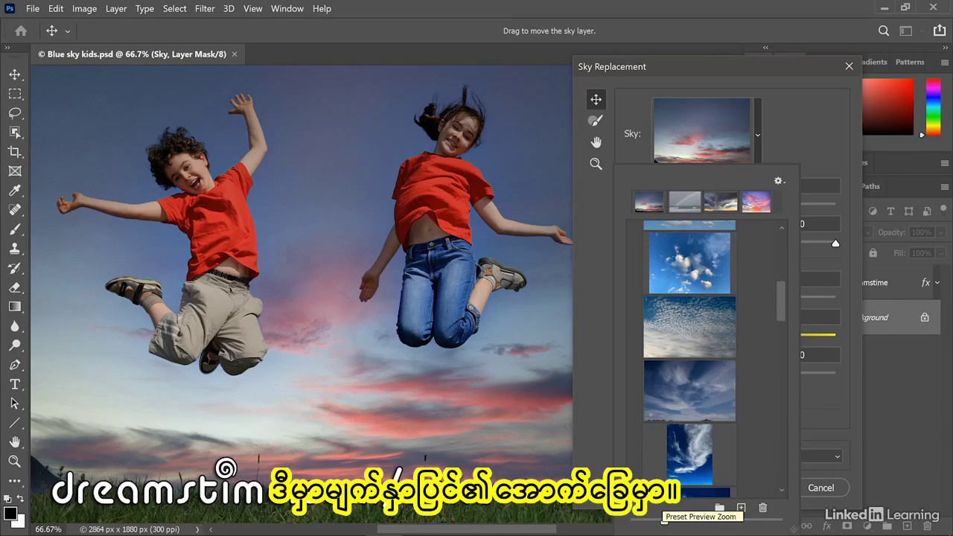
pyautogui.click(605, 456)
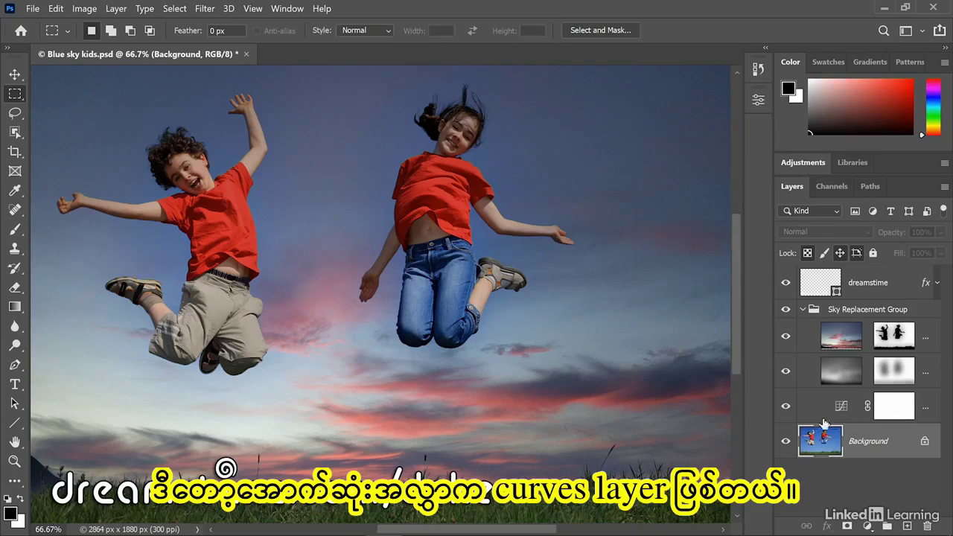
# Step: Hide the curves layer in the Sky Replacement Group, and switch the sky and foreground lighting layers off and on for comparison
pyautogui.click(786, 407)
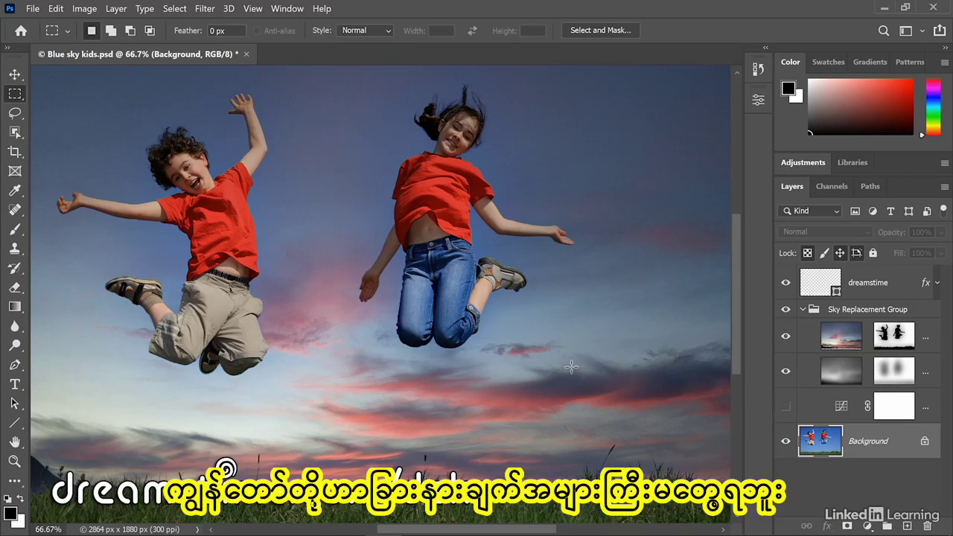
pyautogui.click(786, 341)
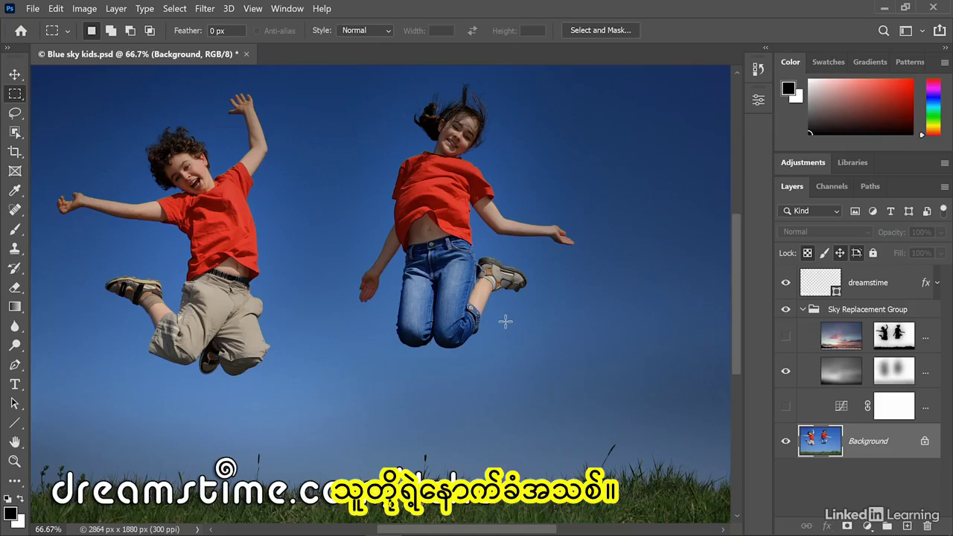
pyautogui.click(786, 339)
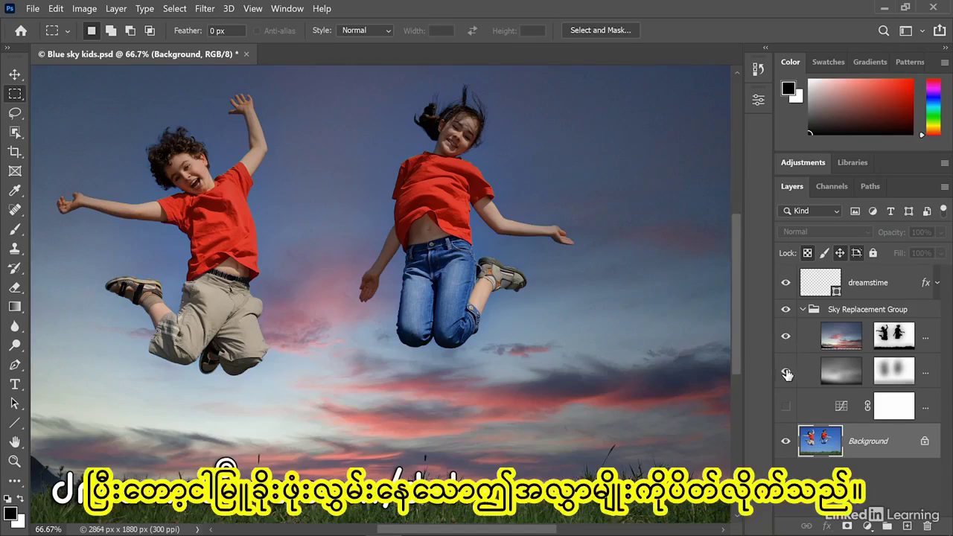
pyautogui.click(786, 374)
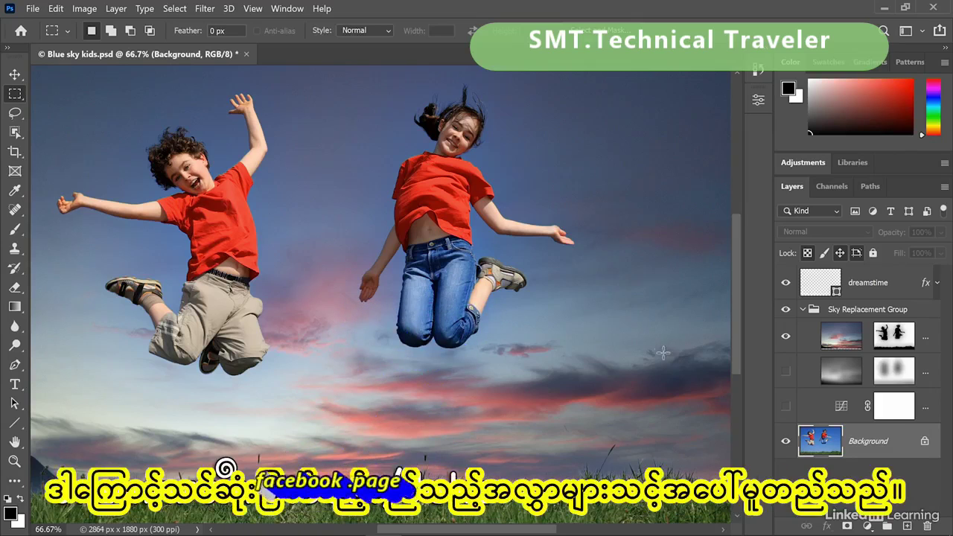
pyautogui.click(786, 374)
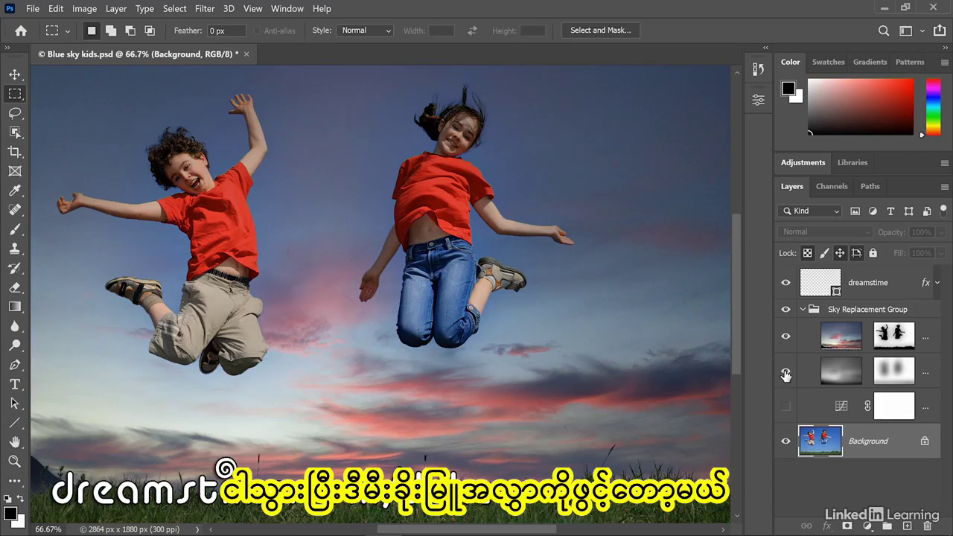
# Step: Set the opacity of the Foreground Lighting layer to 33%
pyautogui.click(839, 377)
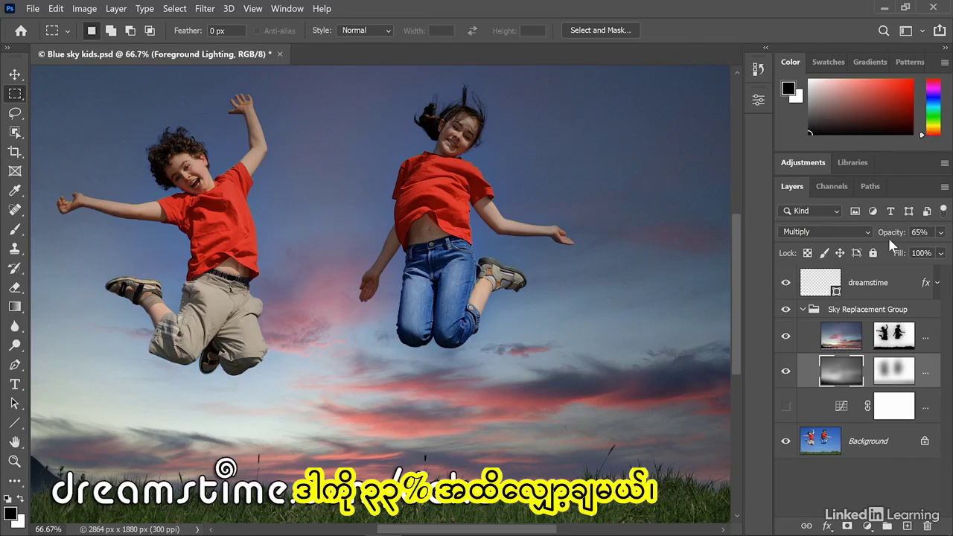
pyautogui.press('3')
pyautogui.press('3')
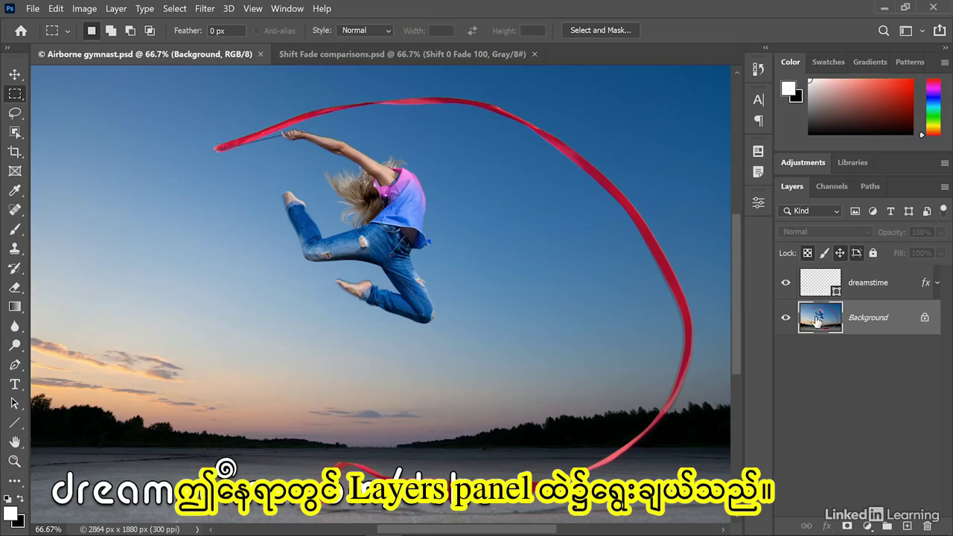
# Step: Start Sky Replacement on the Background layer of Airborne gymnast.psd
pyautogui.click(57, 9)
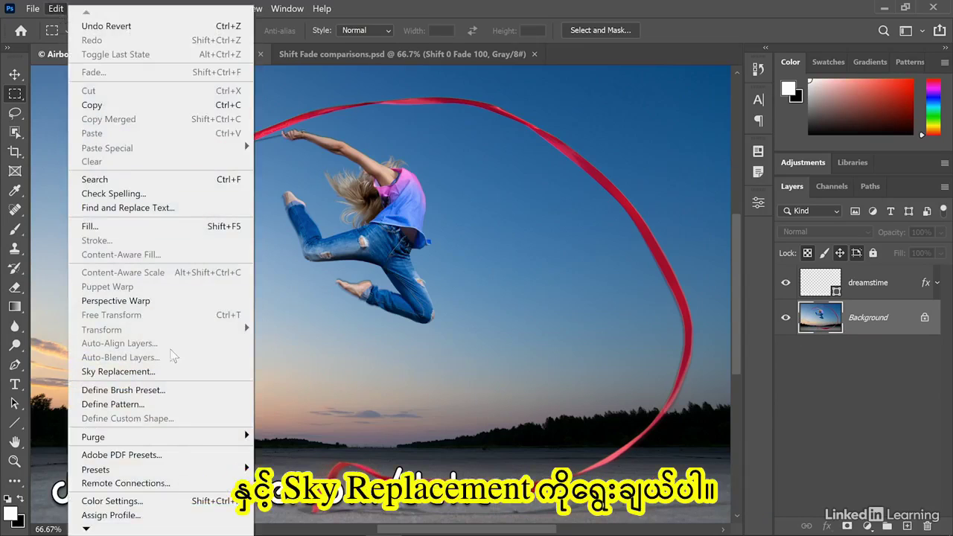
pyautogui.click(186, 375)
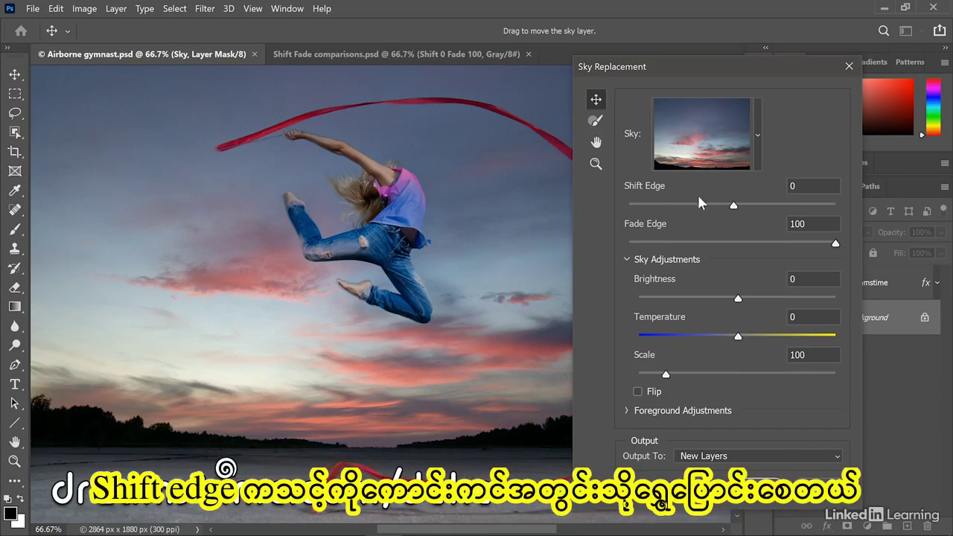
# Step: Try a Shift Edge value of 73 on the gymnast's new sky, and reset it to 0
pyautogui.moveTo(734, 207); pyautogui.dragTo(810, 209)
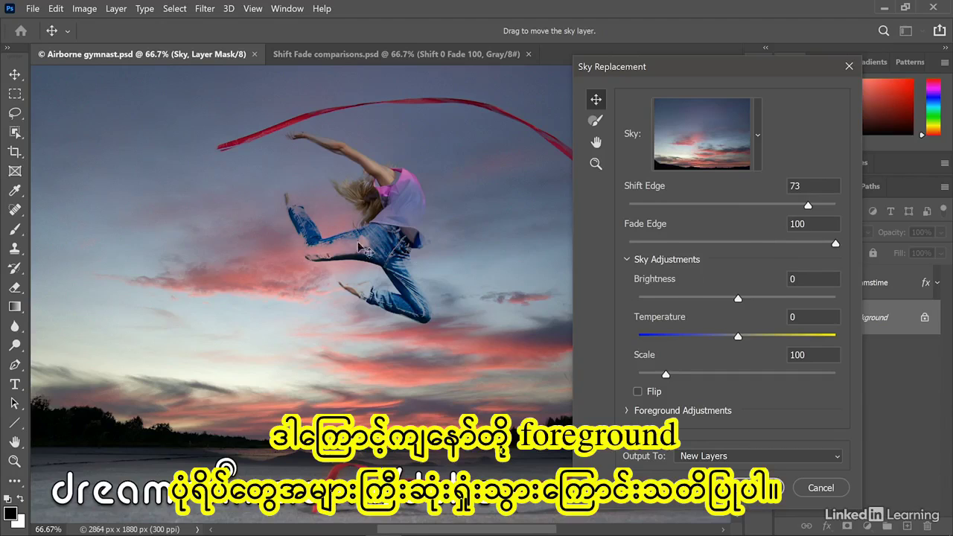
pyautogui.doubleClick(796, 186)
pyautogui.write('0')
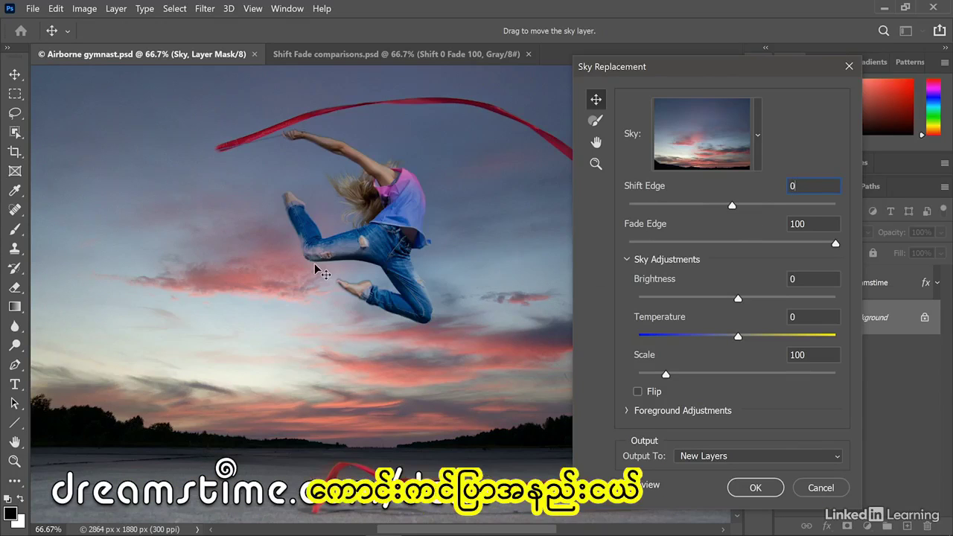
# Step: Try a Shift Edge of -35 with a Fade Edge of 0 around the gymnast
pyautogui.hotkey('ctrl', '+')
pyautogui.moveTo(330, 213); pyautogui.dragTo(319, 267)
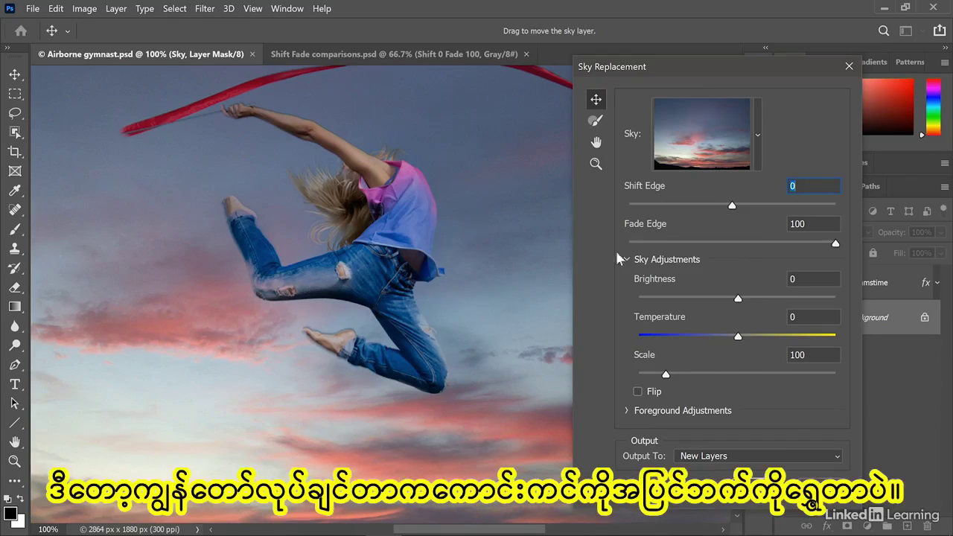
pyautogui.moveTo(733, 206); pyautogui.dragTo(692, 214)
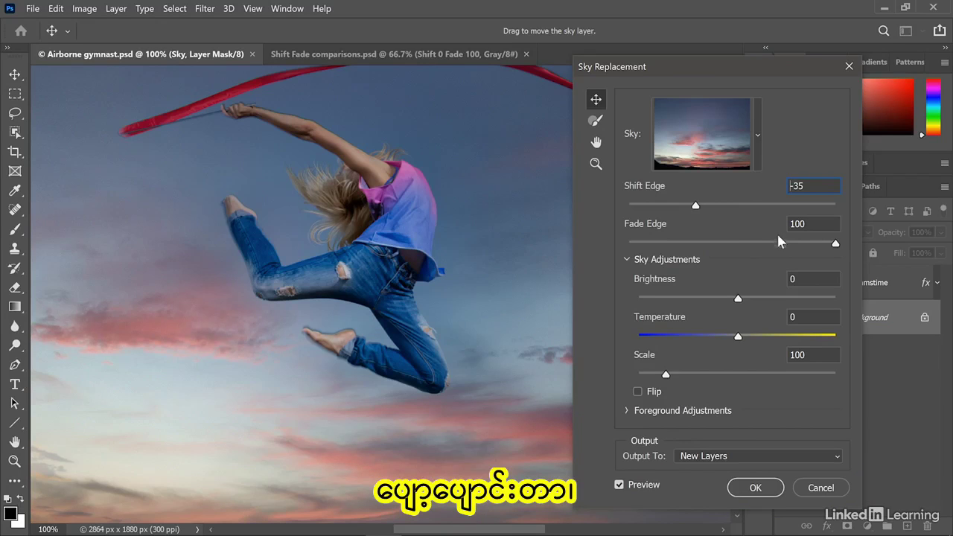
pyautogui.moveTo(836, 247); pyautogui.dragTo(623, 249)
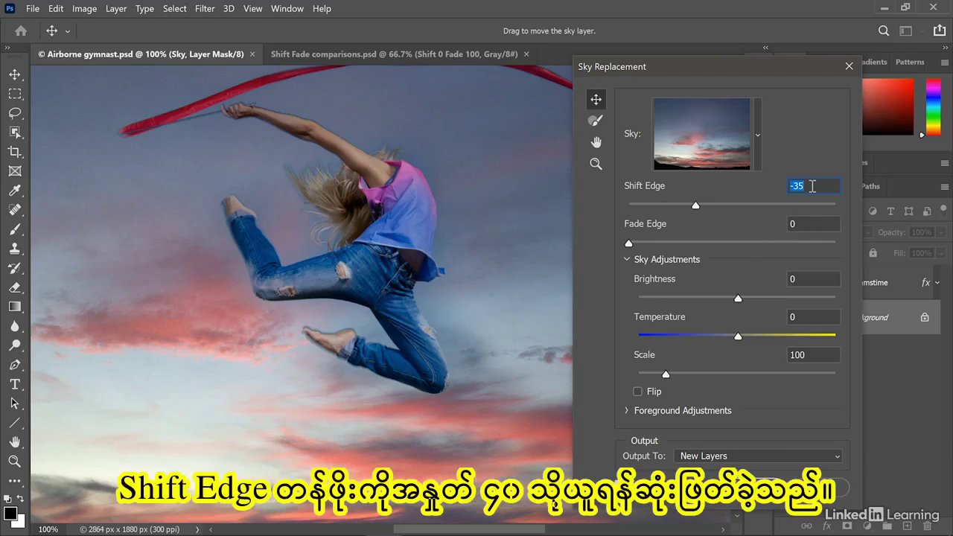
# Step: Set the gymnast sky's Shift Edge to -40 and Fade Edge to 33
pyautogui.write('-40')
pyautogui.press('Tab')
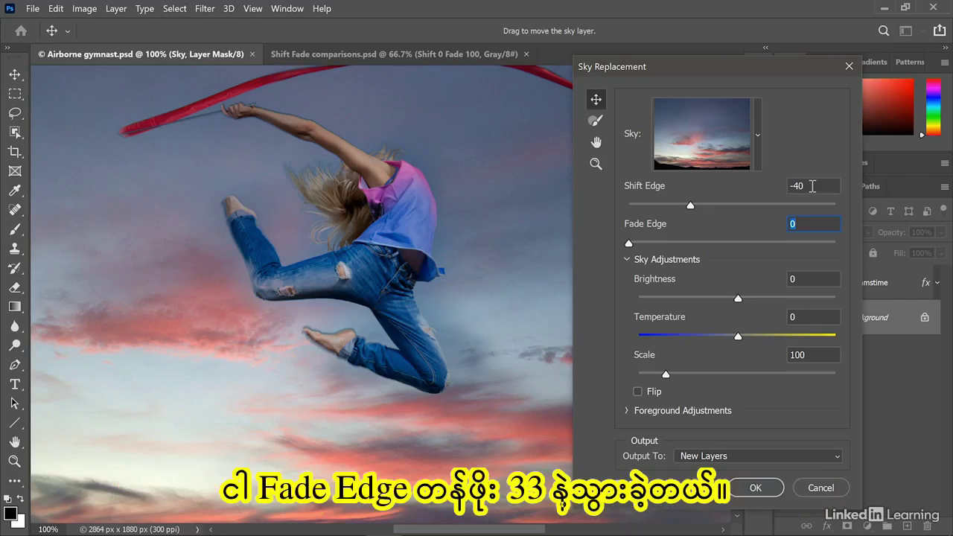
pyautogui.write('33')
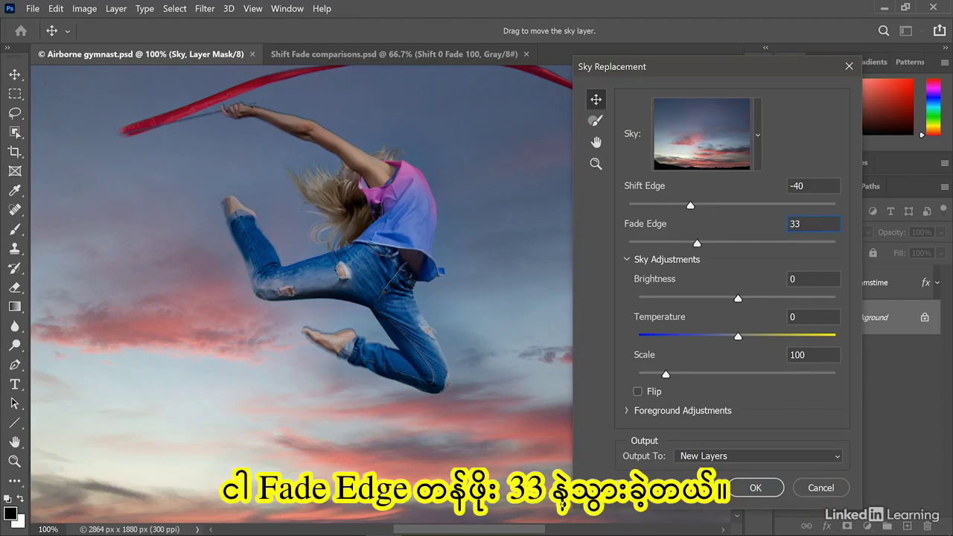
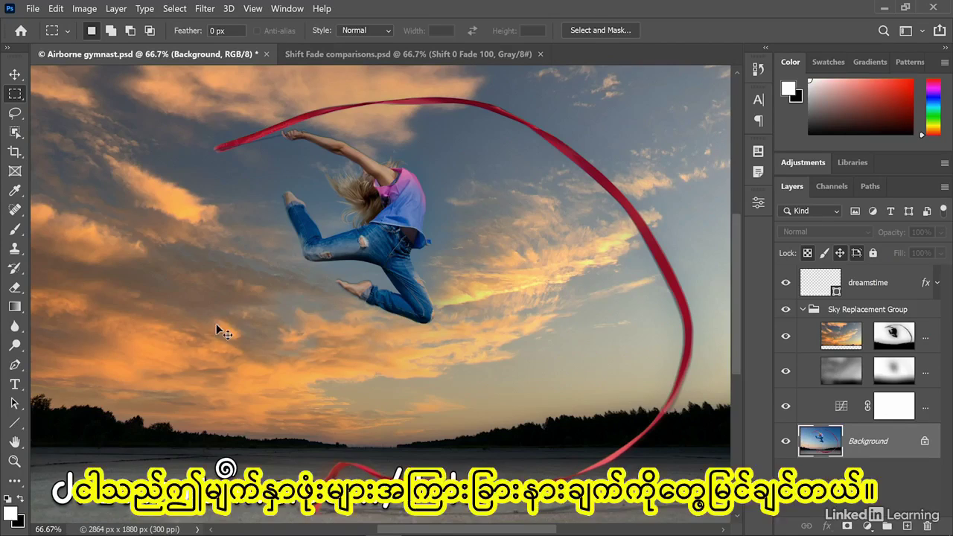
# Step: Examine the mask comparisons in Shift Fade comparisons.psd, and return to the gymnast image
pyautogui.hotkey('ctrl', 'Tab')
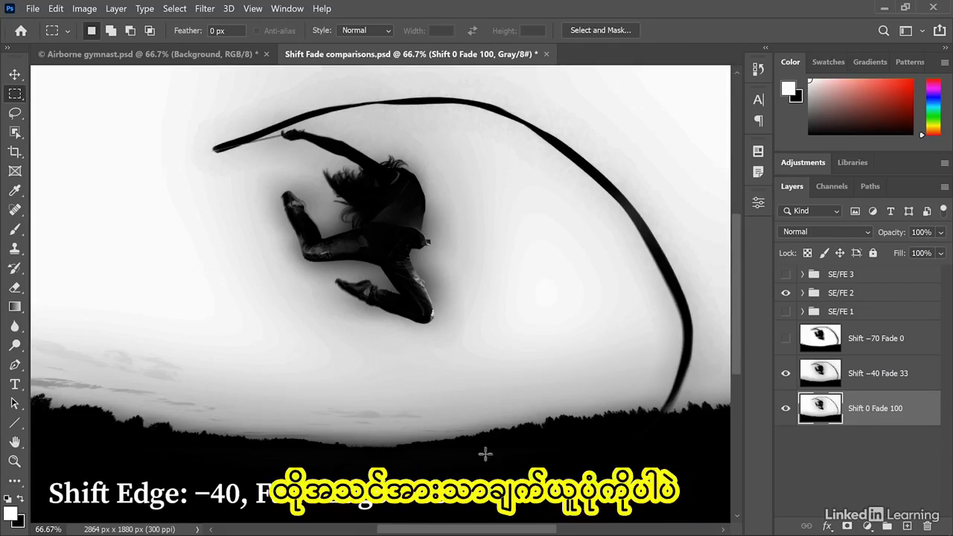
pyautogui.hotkey('ctrl', 'Tab')
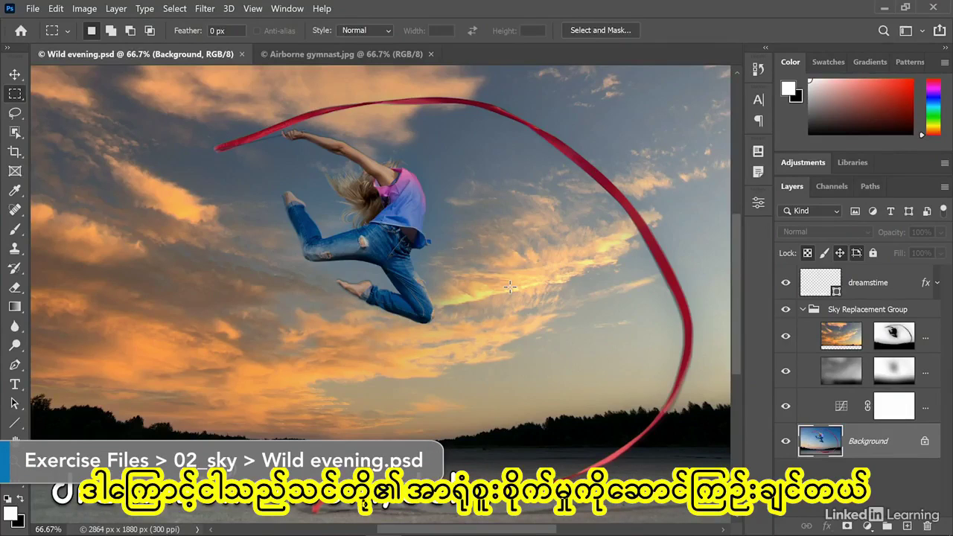
# Step: Examine the edges around the gymnast's jeans, foot and shirt up close in Wild evening.psd
pyautogui.hotkey('ctrl', '+')
pyautogui.hotkey('ctrl', '+')
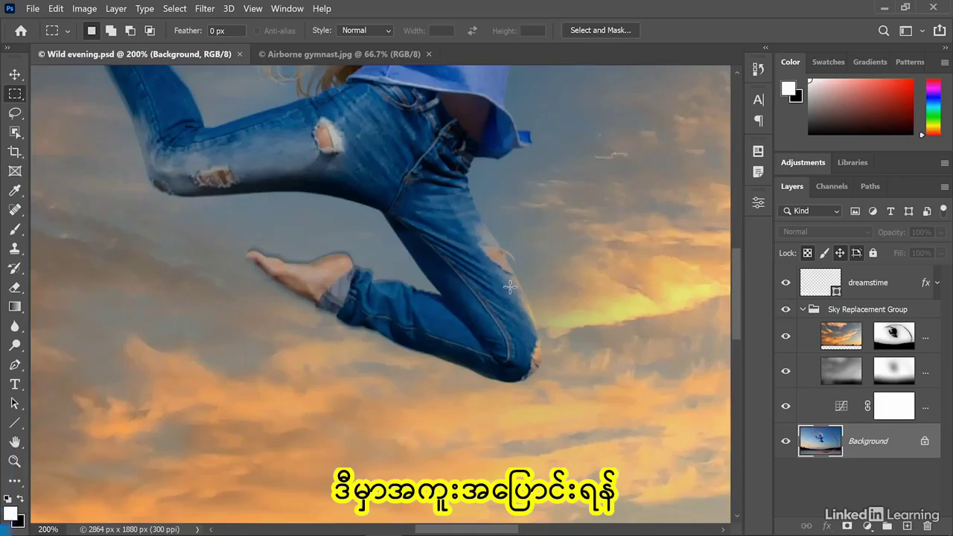
pyautogui.scroll(3, 494, 279)
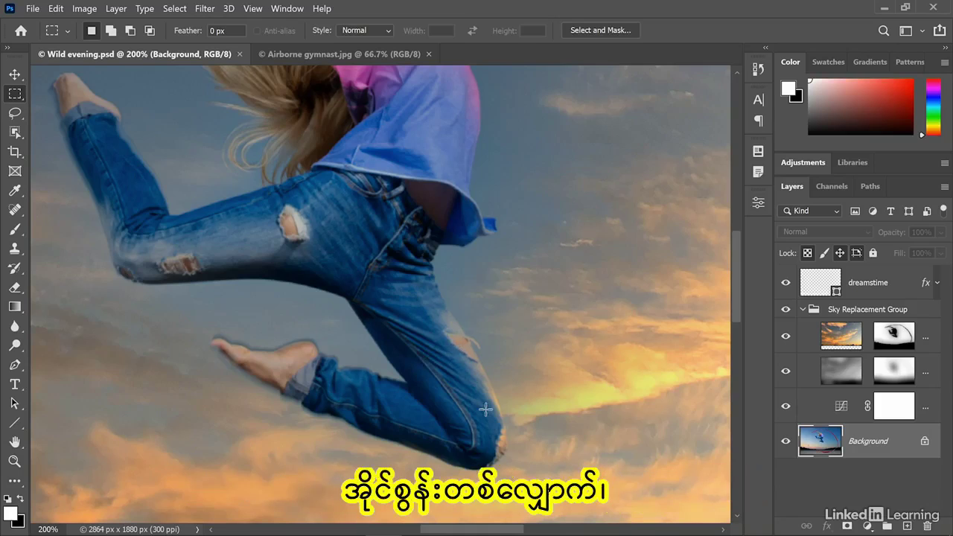
pyautogui.moveTo(499, 168); pyautogui.dragTo(490, 279)
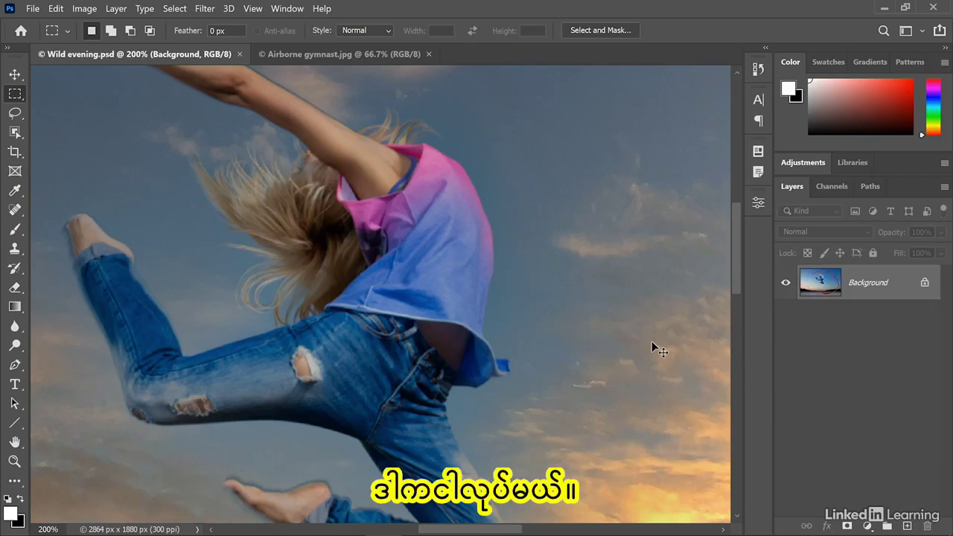
# Step: Switch to Airborne gymnast.jpg and start Sky Replacement on it
pyautogui.hotkey('ctrl', '`')
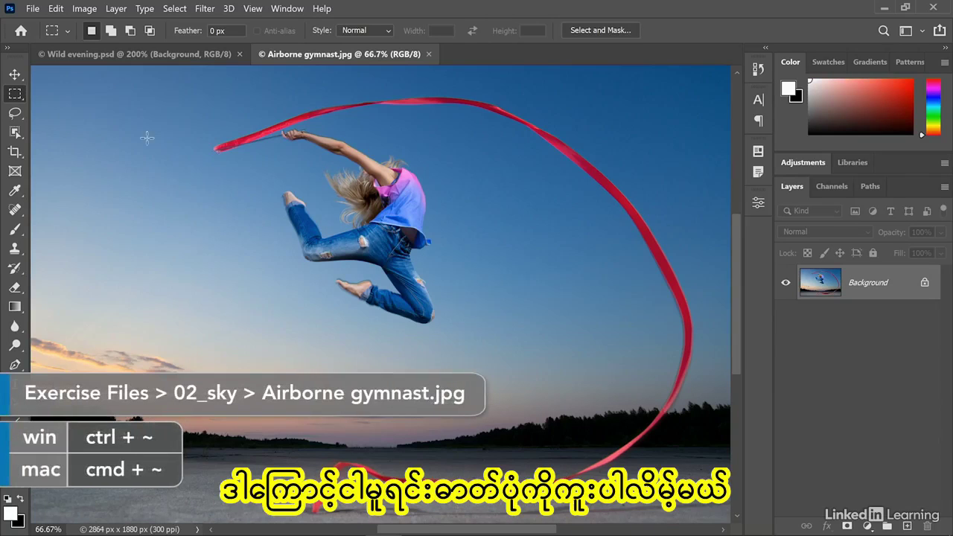
pyautogui.click(59, 9)
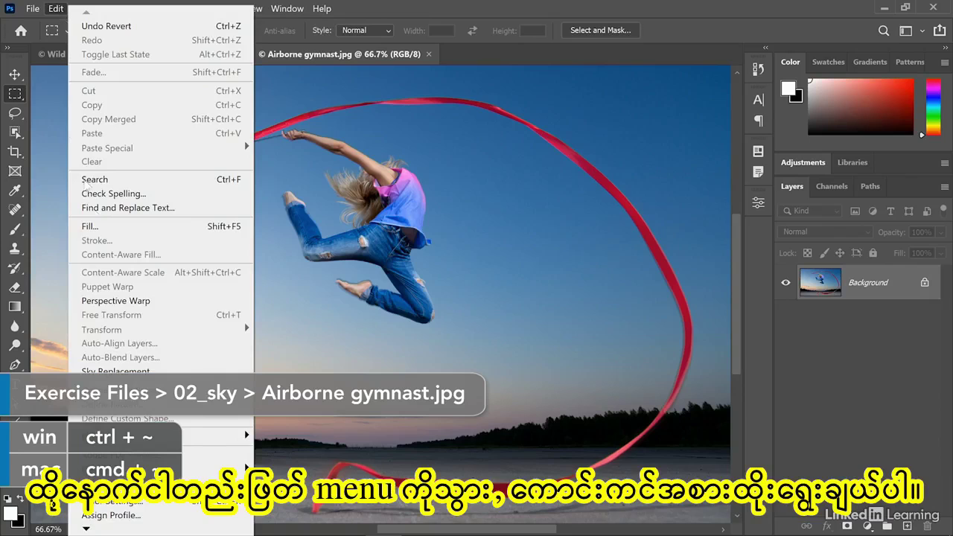
pyautogui.click(115, 371)
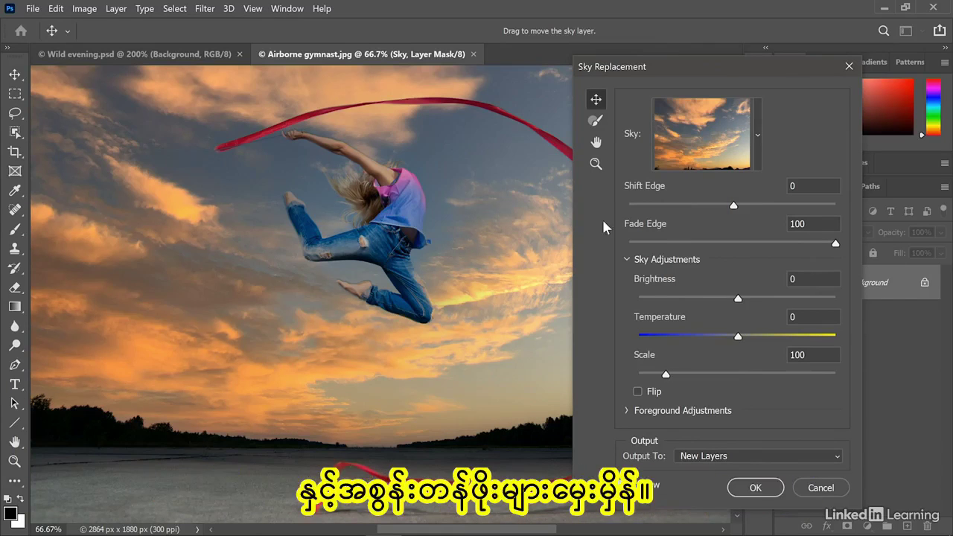
# Step: Activate the Sky Brush and enlarge its tip to 100 px, with the gymnast framed closer
pyautogui.click(596, 121)
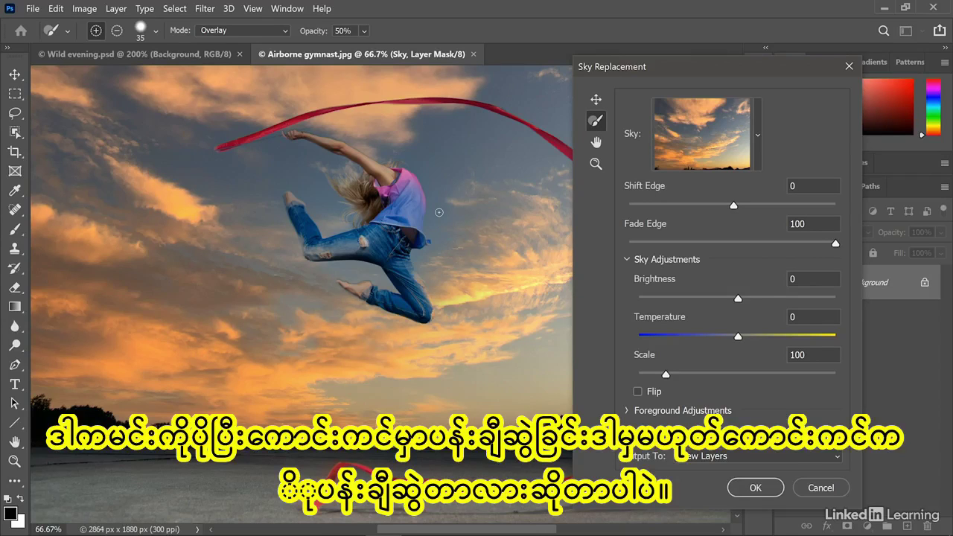
pyautogui.scroll(1, 440, 212)
pyautogui.moveTo(408, 162); pyautogui.dragTo(401, 238)
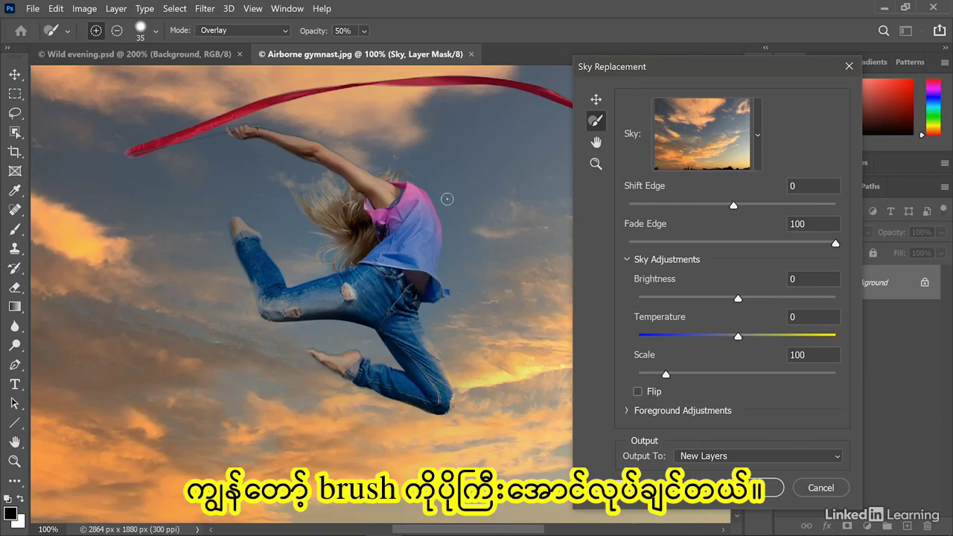
pyautogui.press(']')
pyautogui.press(']')
pyautogui.press(']')
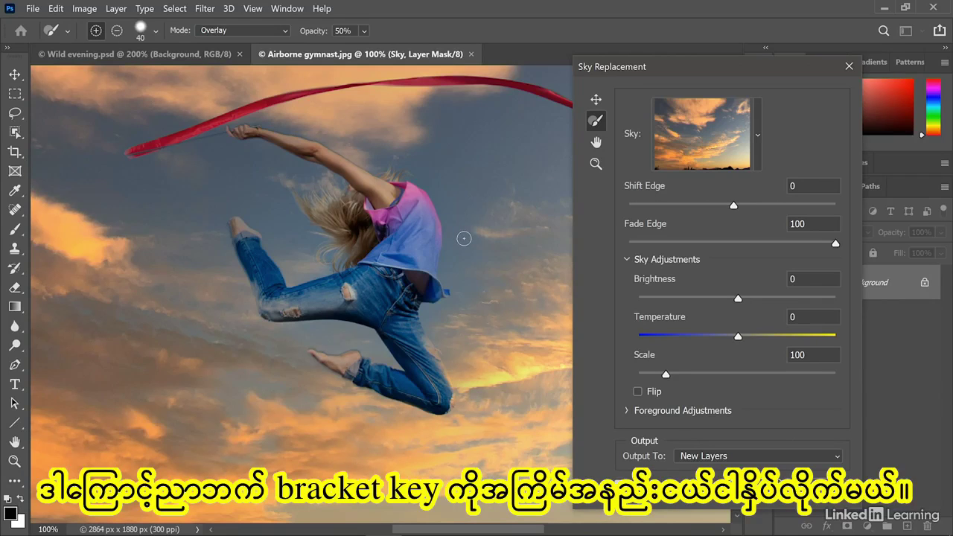
pyautogui.press(']')
pyautogui.press(']')
pyautogui.press(']')
pyautogui.press(']')
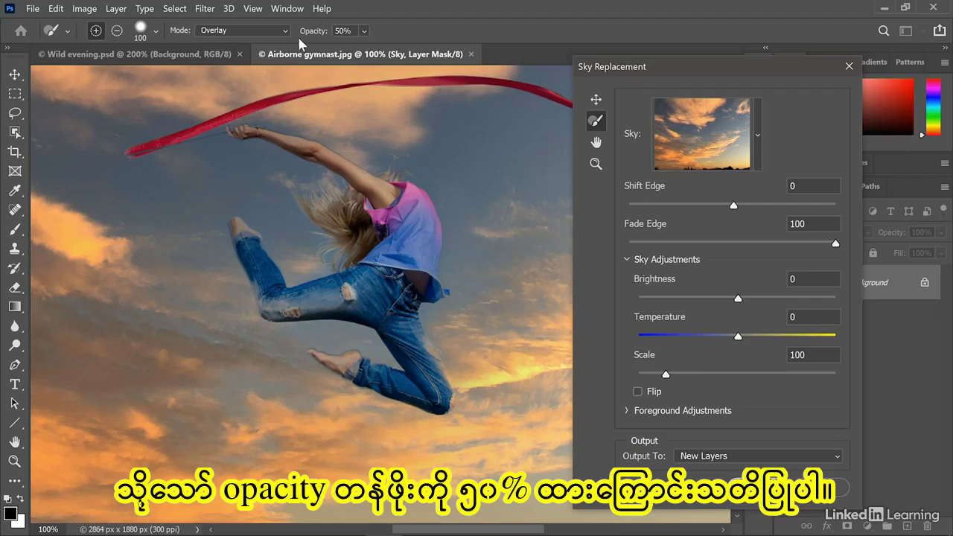
# Step: Set the Sky Brush's Opacity to 100% and its Hardness to 0%
pyautogui.click(363, 31)
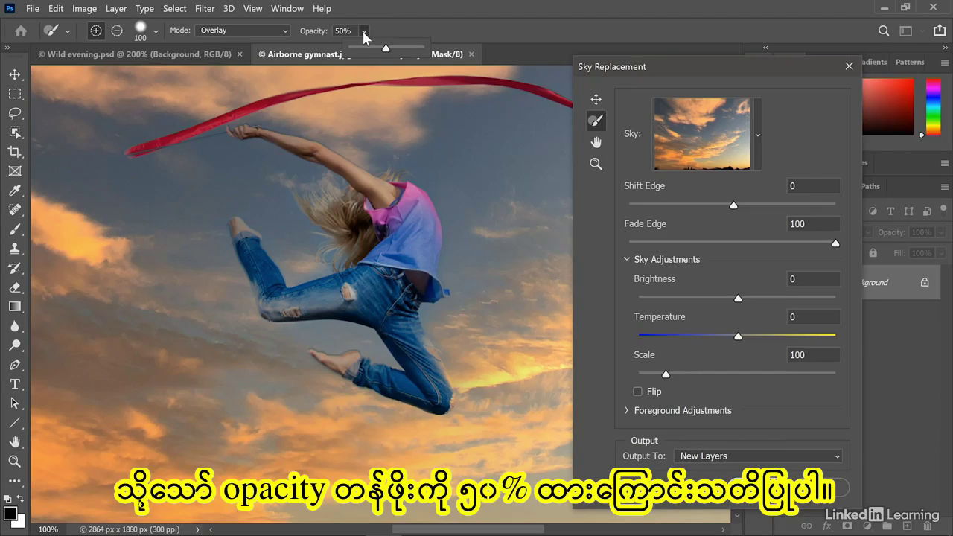
pyautogui.moveTo(386, 52); pyautogui.dragTo(440, 49)
pyautogui.click(402, 21)
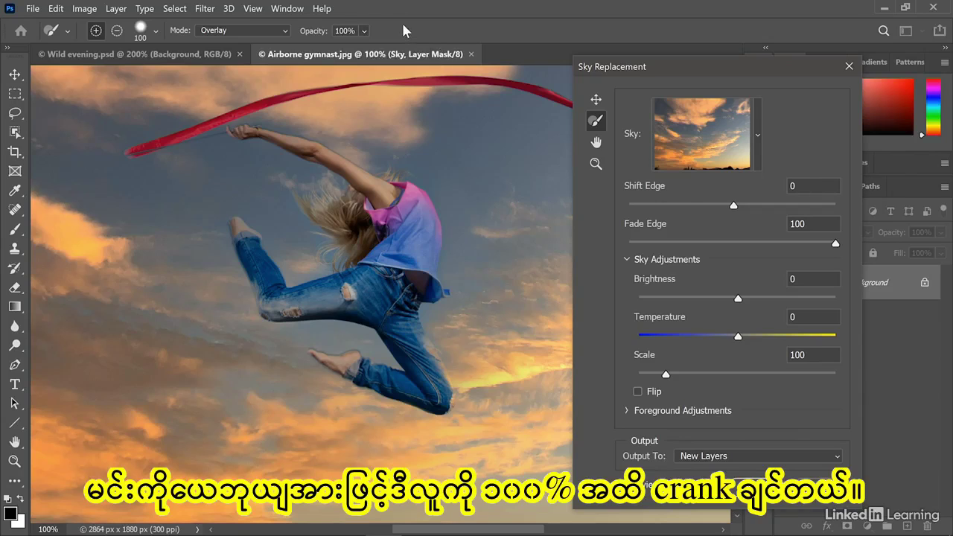
pyautogui.click(154, 32)
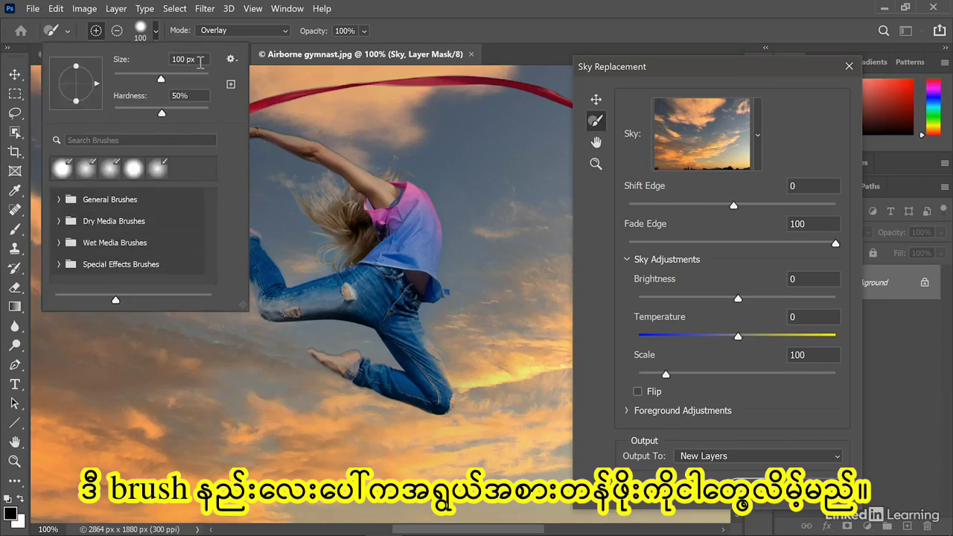
pyautogui.click(191, 99)
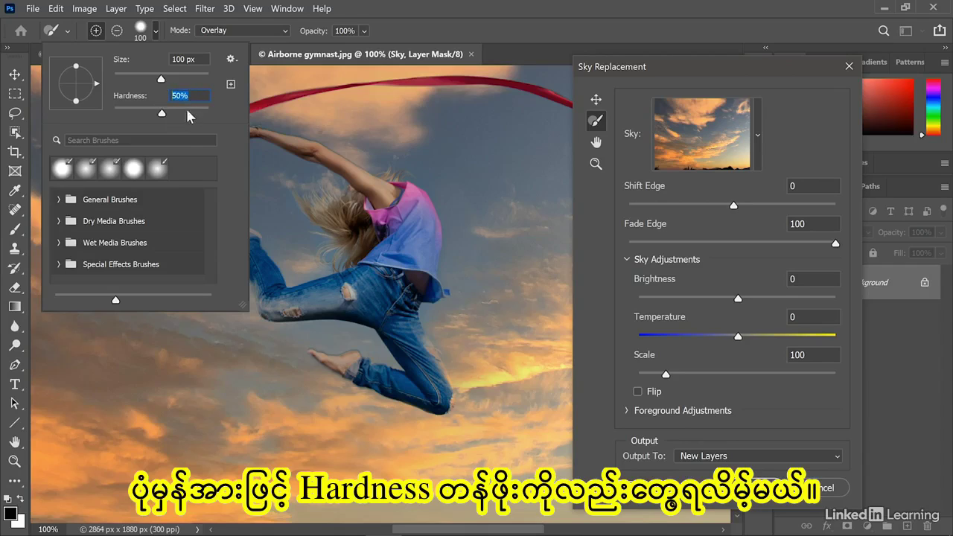
pyautogui.write('0')
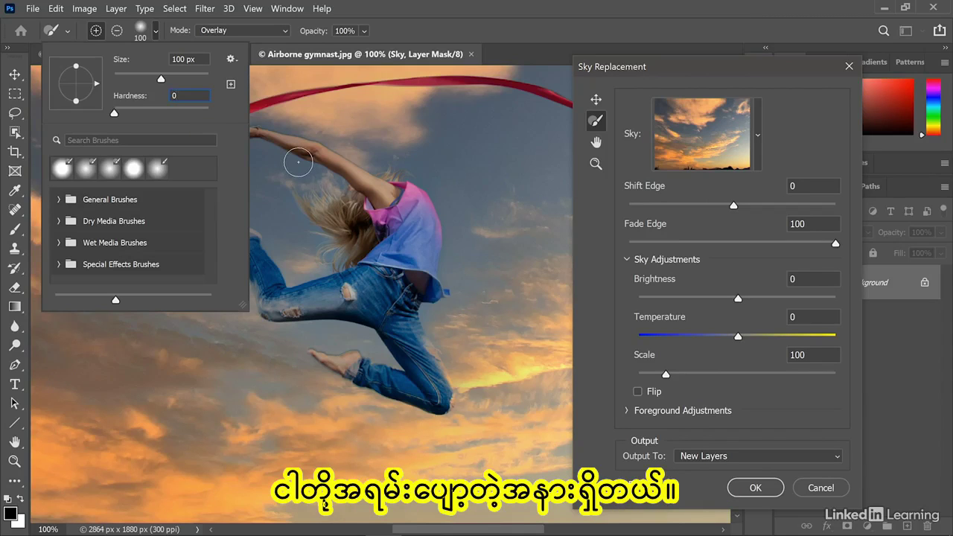
pyautogui.press('Return')
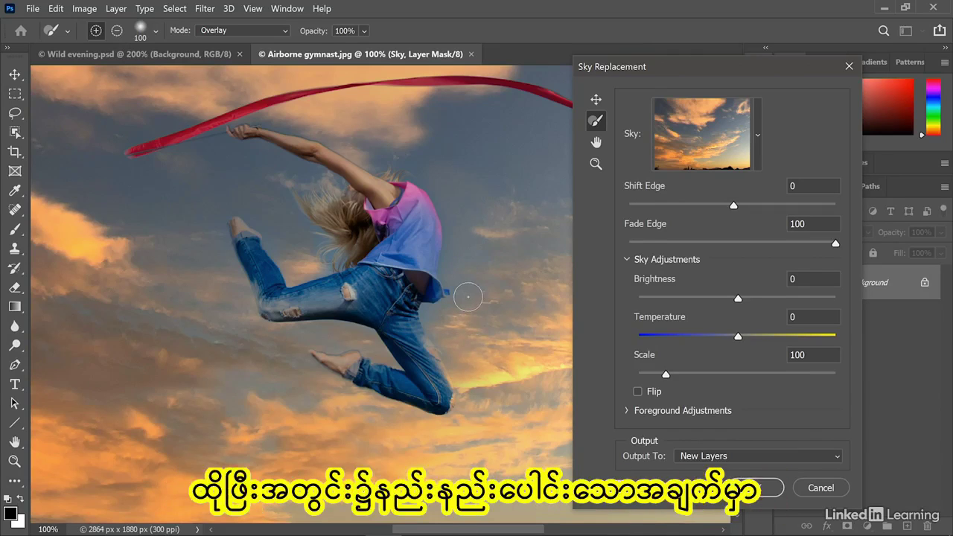
# Step: Brush the sky away from the gymnast's lower leg and knee with the Sky Brush in subtract mode
pyautogui.press('alt')
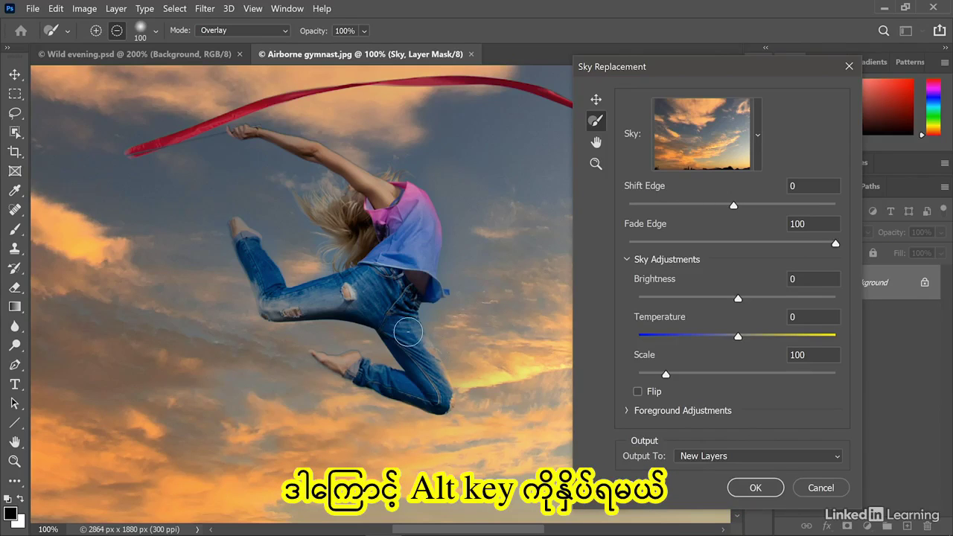
pyautogui.moveTo(403, 336); pyautogui.dragTo(450, 384)
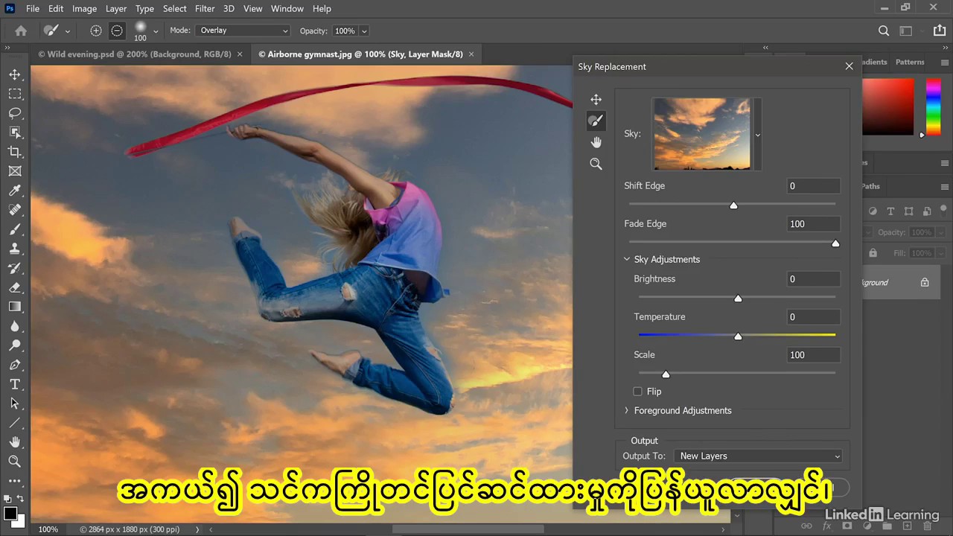
pyautogui.press('alt')
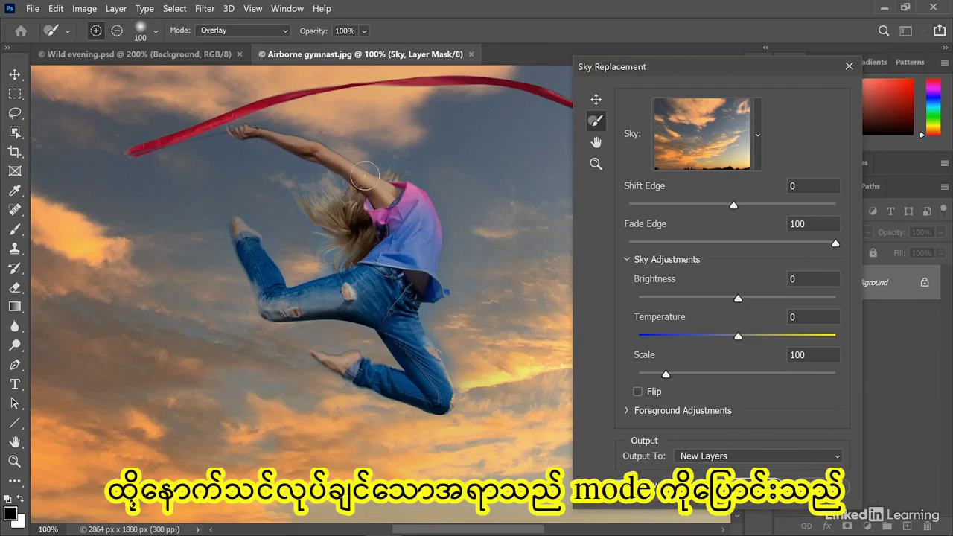
# Step: Set the Sky Brush's blend mode to Soft Light and apply the sky replacement
pyautogui.click(245, 32)
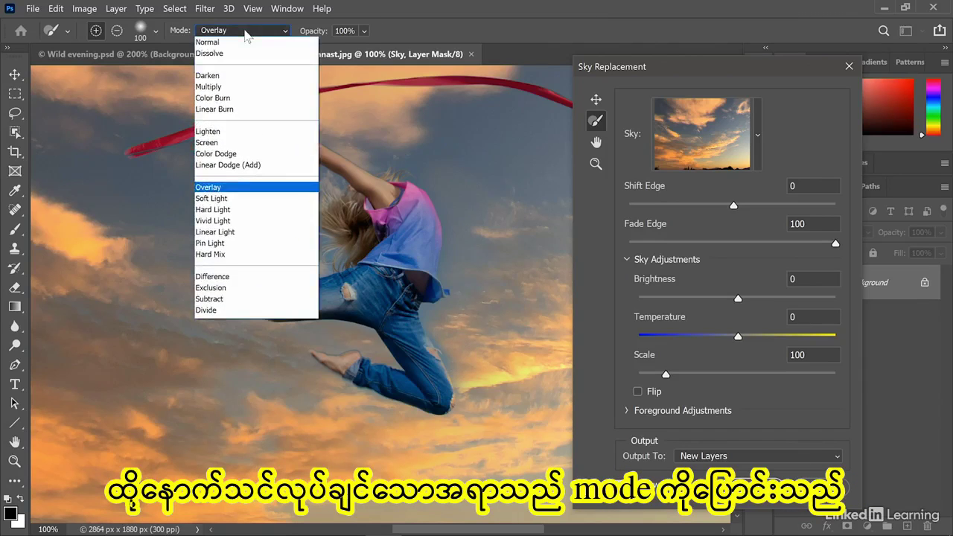
pyautogui.click(253, 199)
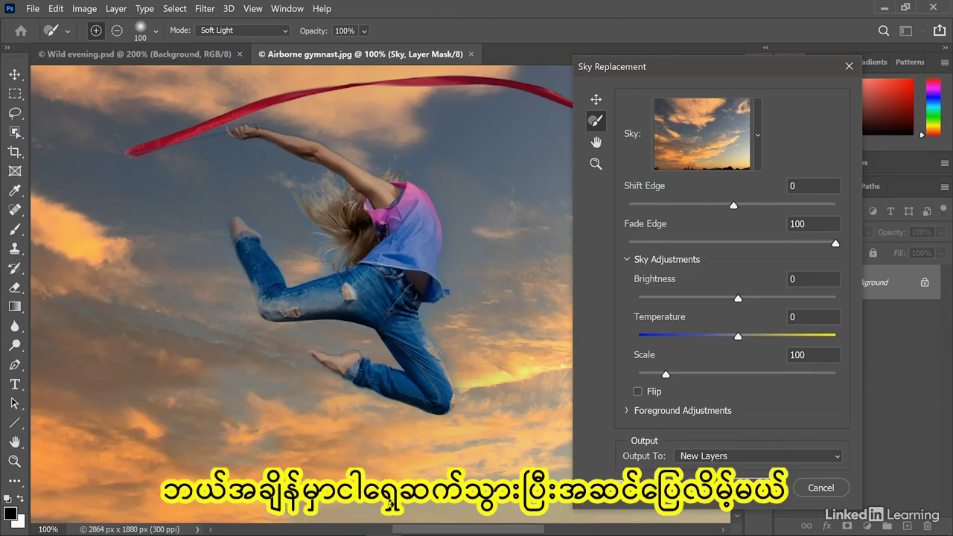
pyautogui.click(754, 488)
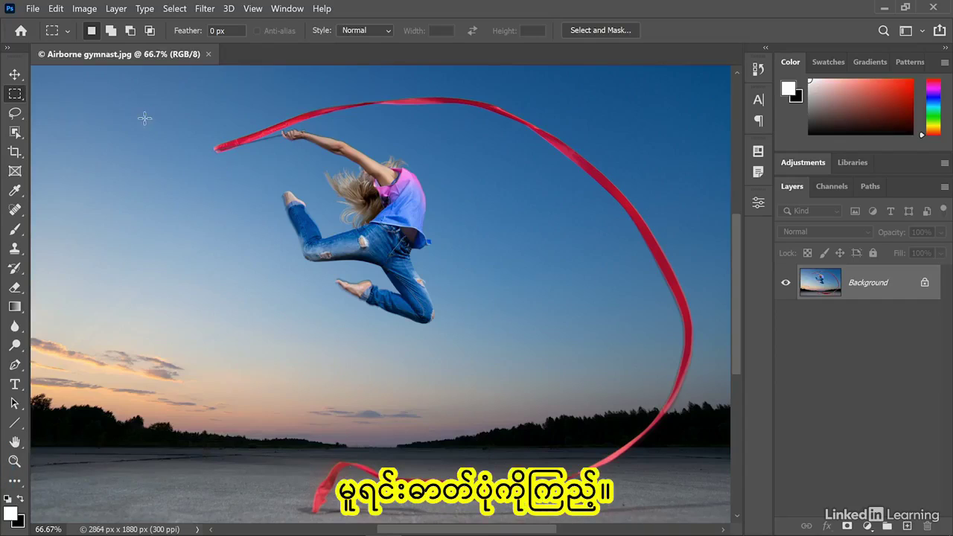
# Step: Start Sky Replacement on the original gymnast photo, with Shift Edge at -40 and Fade Edge at 50
pyautogui.click(56, 11)
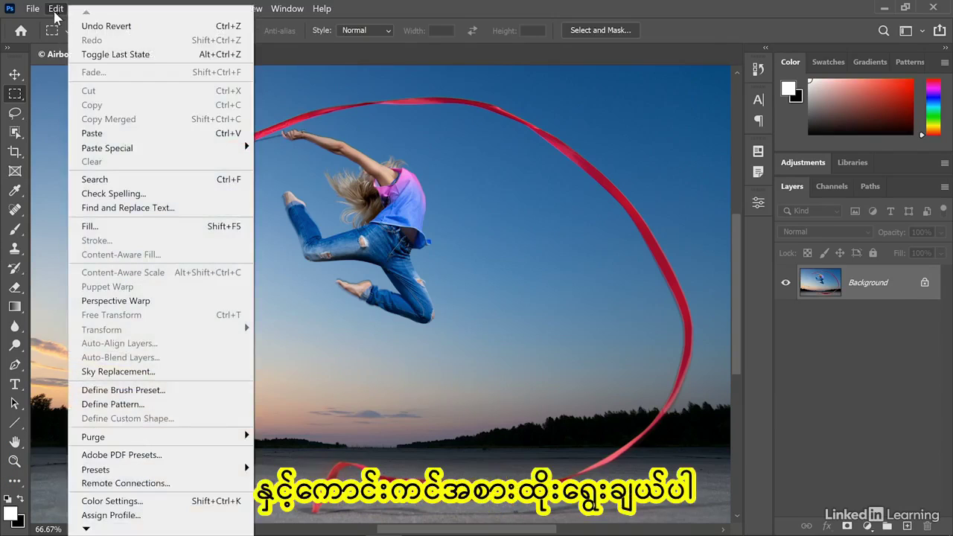
pyautogui.click(176, 372)
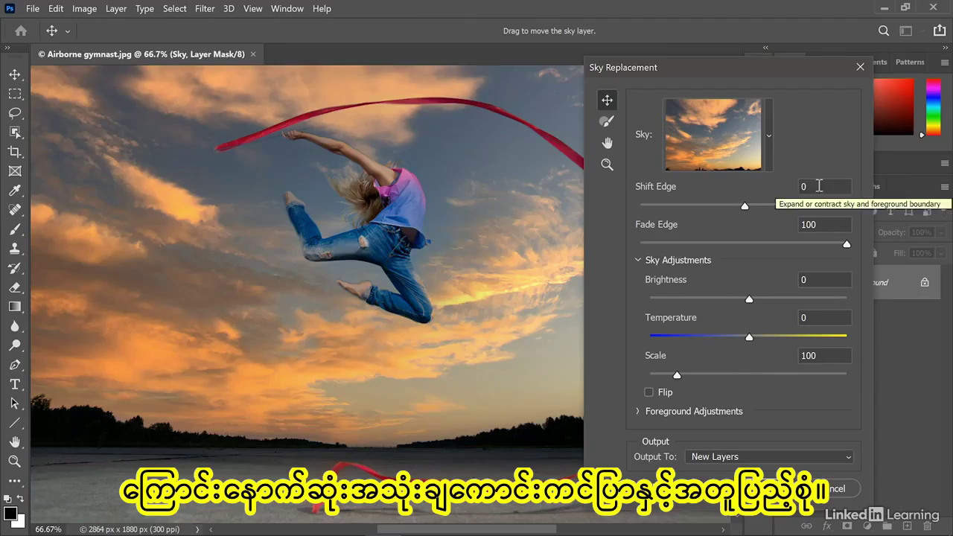
pyautogui.click(795, 187)
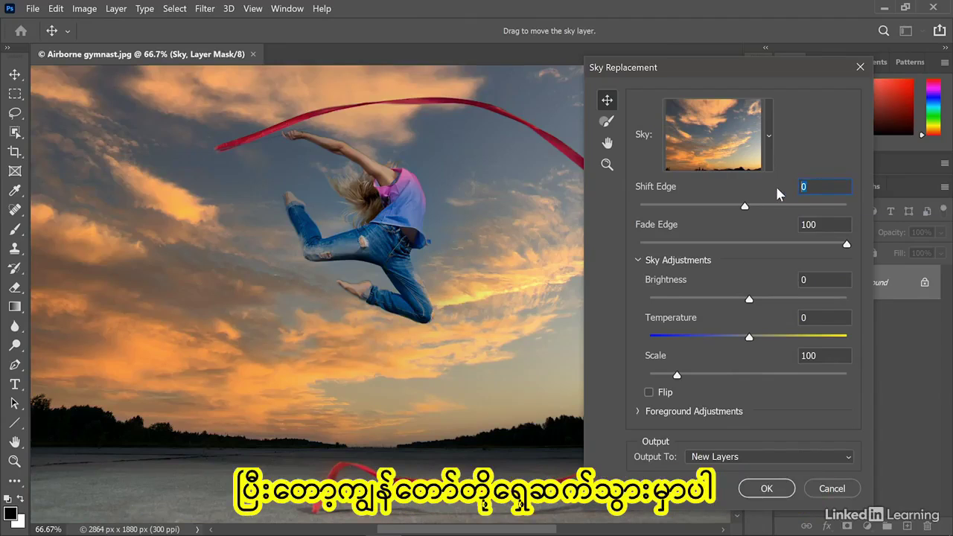
pyautogui.write('-40')
pyautogui.press('Tab')
pyautogui.write('50')
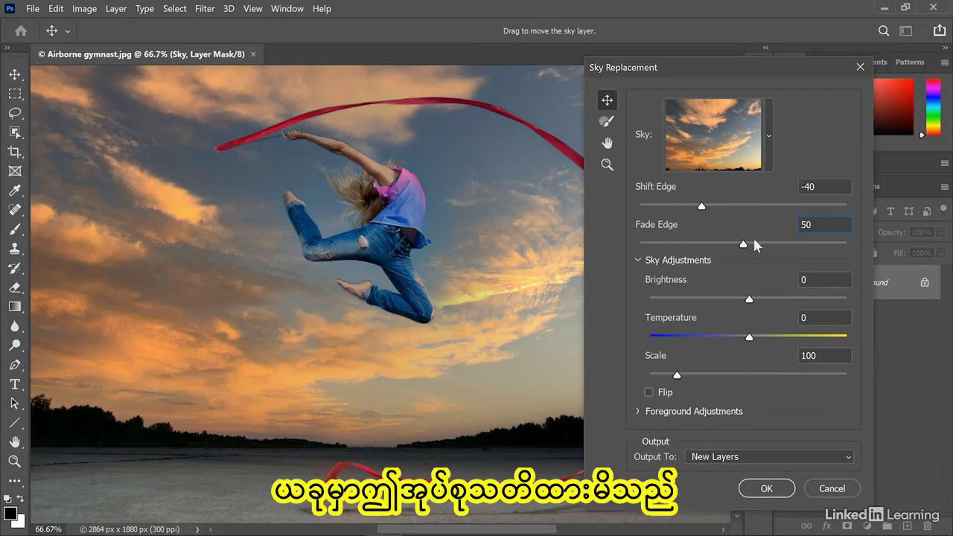
# Step: Try a Brightness of 48 for the replacement sky, and set it to -50
pyautogui.click(638, 260)
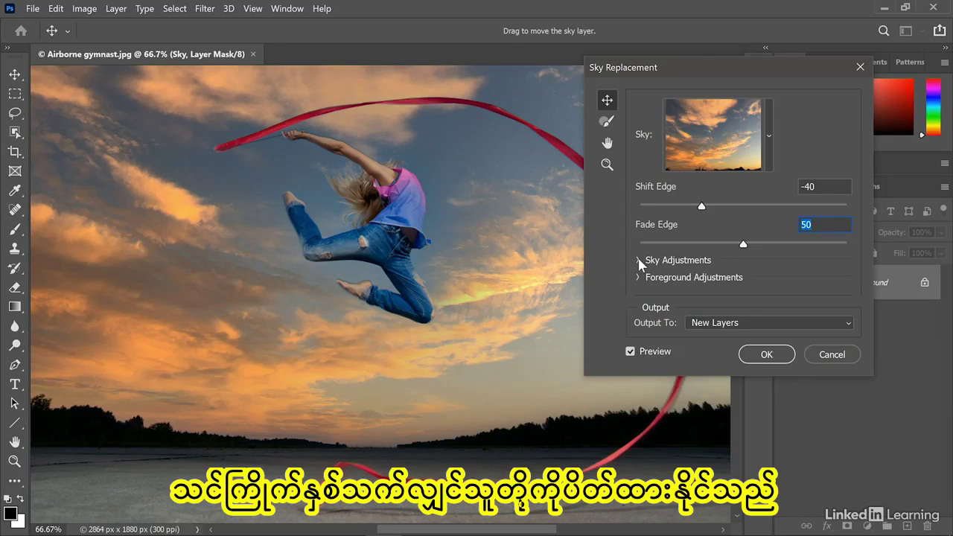
pyautogui.click(638, 260)
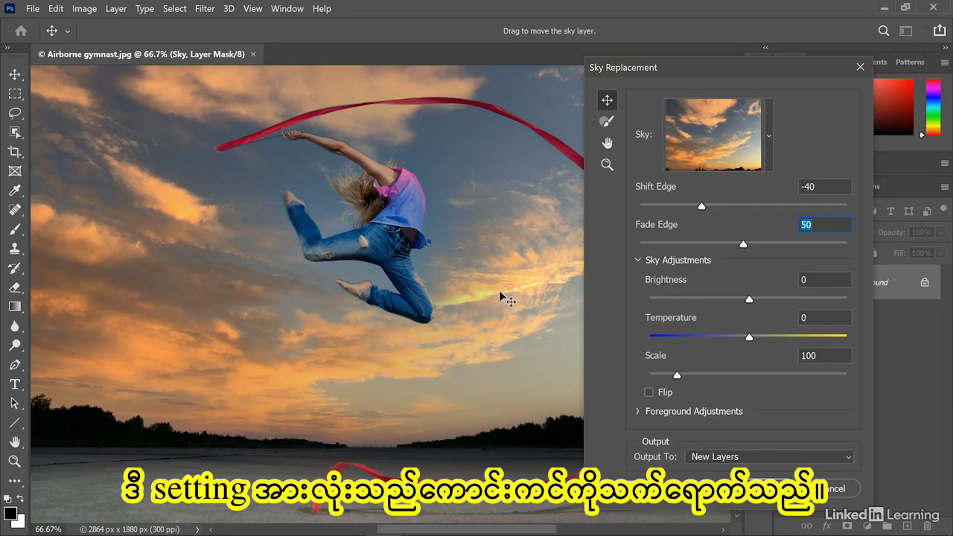
pyautogui.moveTo(749, 299); pyautogui.dragTo(795, 301)
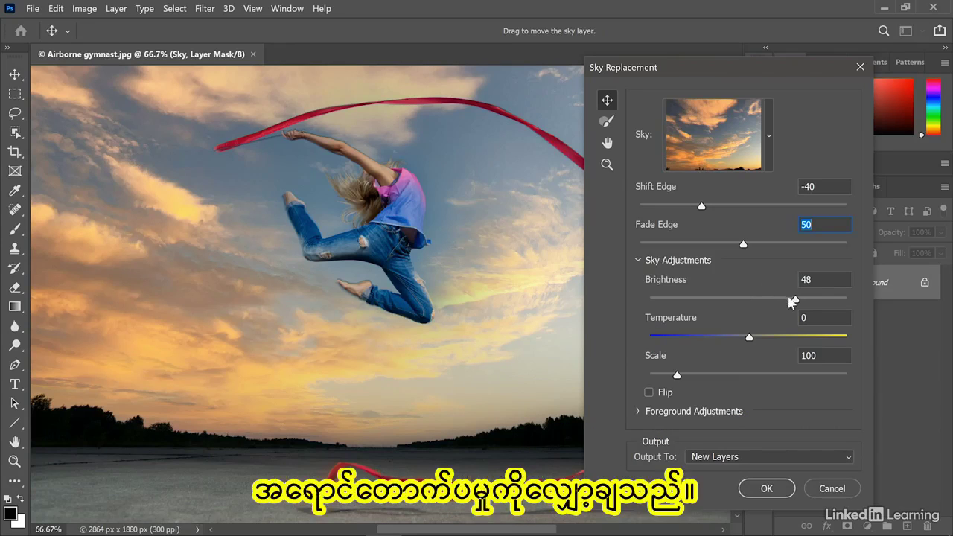
pyautogui.moveTo(796, 299); pyautogui.dragTo(699, 304)
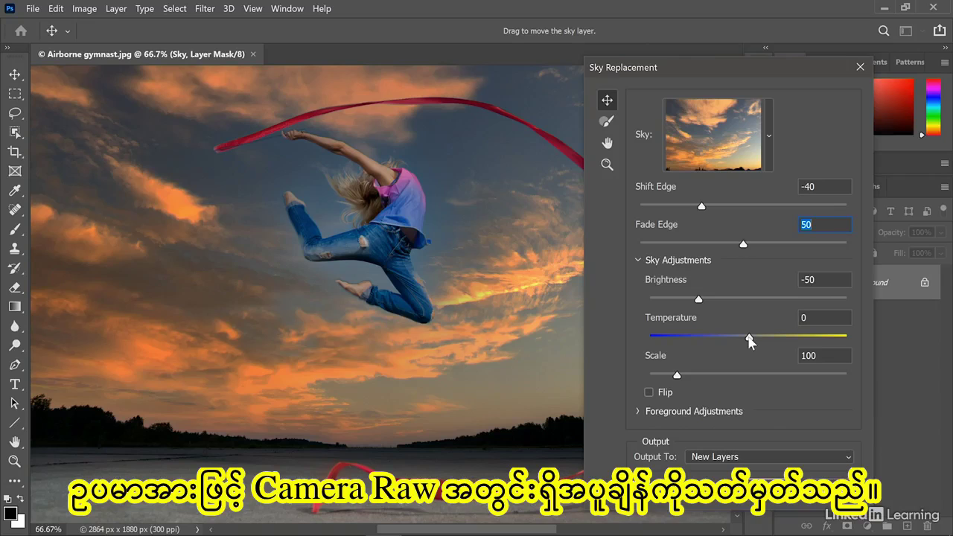
# Step: Try sky Temperature values of 60 and -64, settle on -77, and flip the sky horizontally
pyautogui.moveTo(750, 341); pyautogui.dragTo(810, 341)
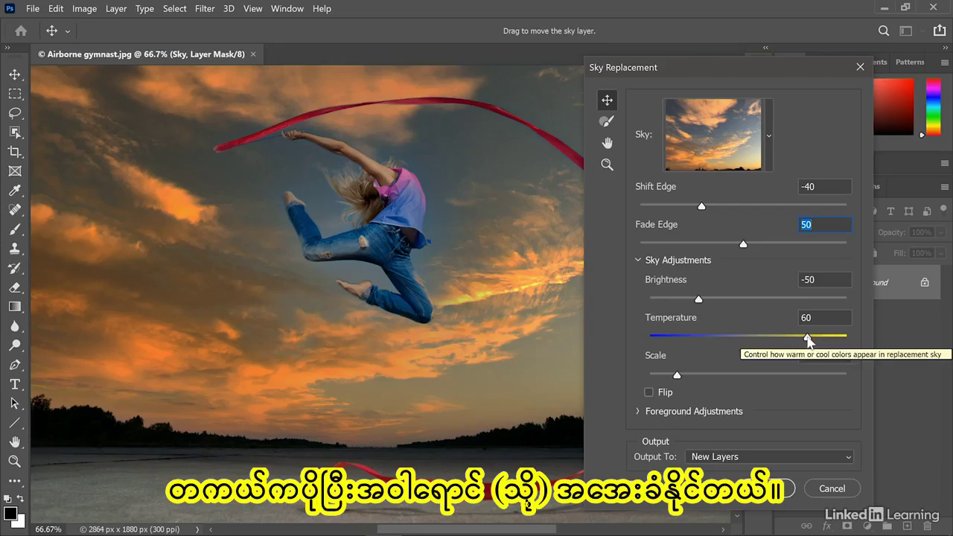
pyautogui.moveTo(809, 341); pyautogui.dragTo(685, 339)
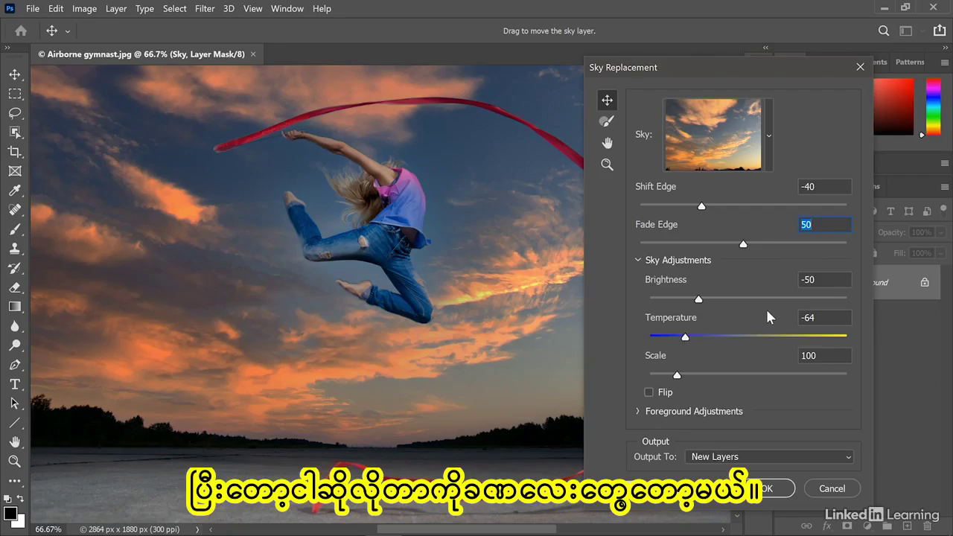
pyautogui.click(823, 317)
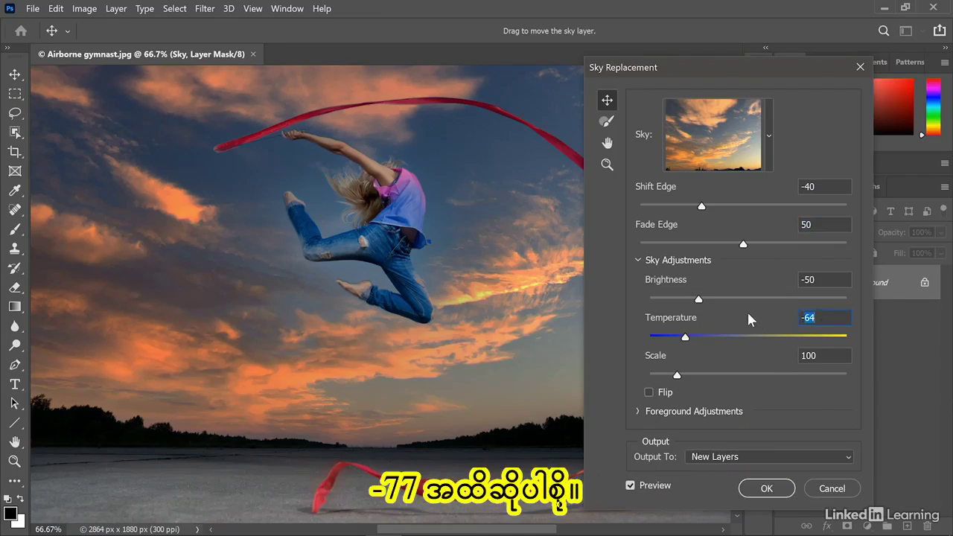
pyautogui.write('-77')
pyautogui.press('Tab')
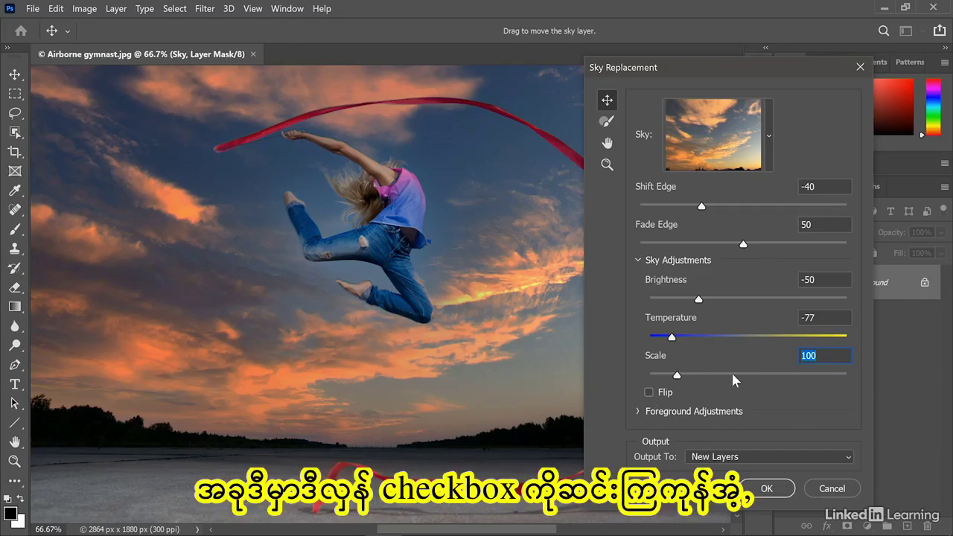
pyautogui.click(649, 392)
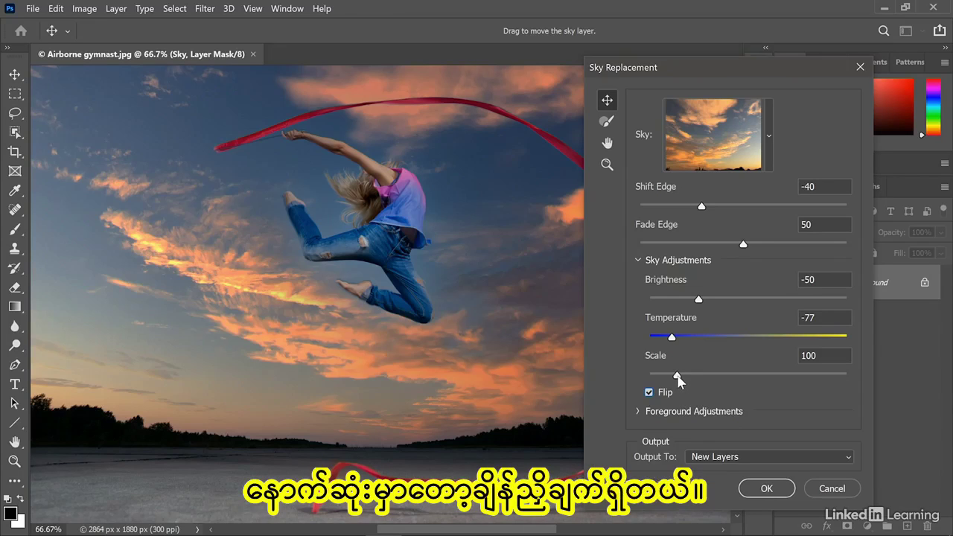
# Step: Try sky Scale values of 76 and 142, and set it to 150
pyautogui.moveTo(677, 375); pyautogui.dragTo(665, 376)
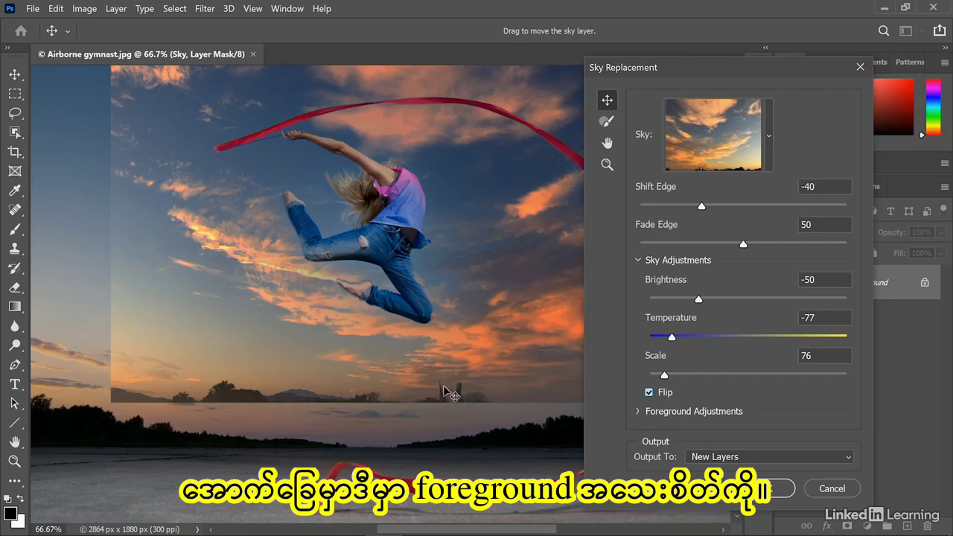
pyautogui.moveTo(664, 375); pyautogui.dragTo(702, 377)
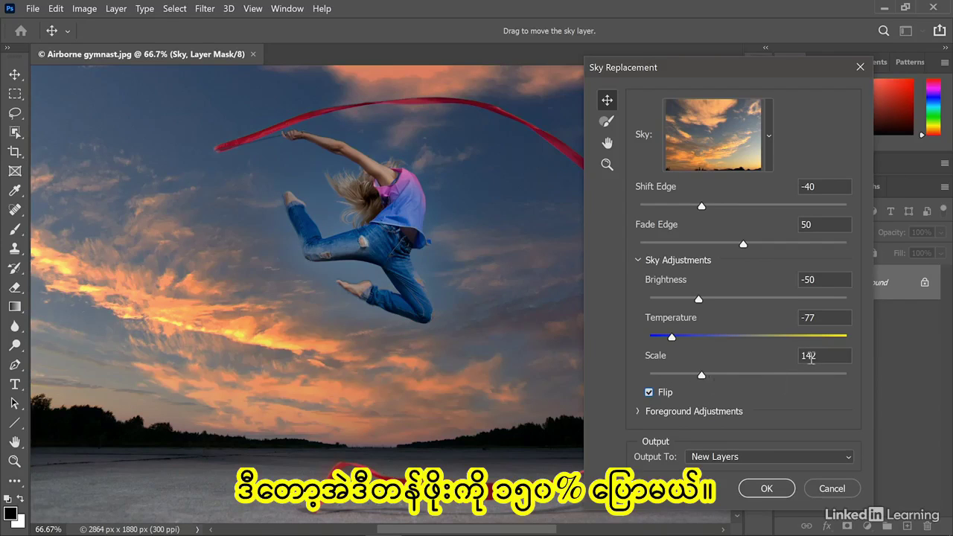
pyautogui.doubleClick(818, 356)
pyautogui.write('150')
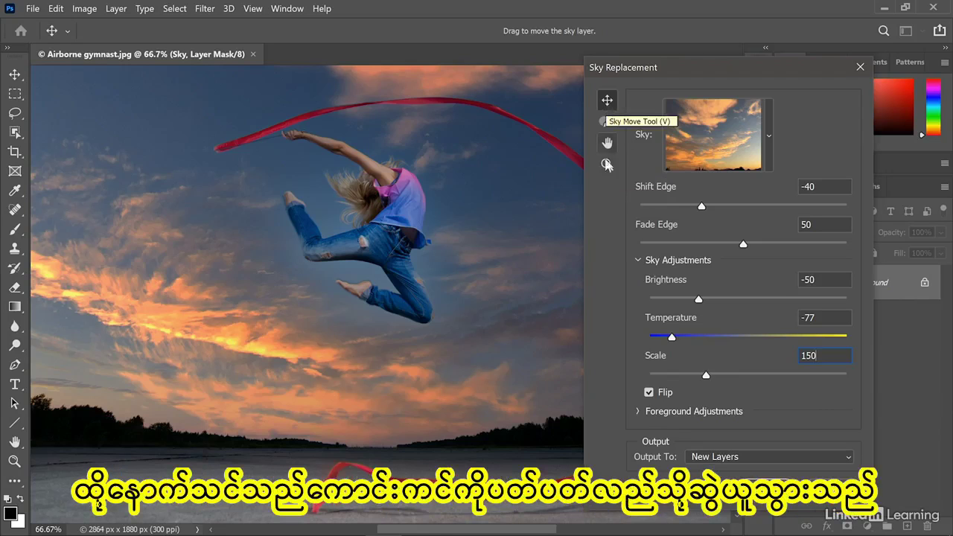
# Step: Reposition the enlarged sky slightly behind the gymnast and apply the sky replacement with output to new layers
pyautogui.moveTo(487, 249)
pyautogui.mouseDown()
pyautogui.moveTo(469, 266)
pyautogui.moveTo(489, 250)
pyautogui.moveTo(472, 241)
pyautogui.mouseUp()
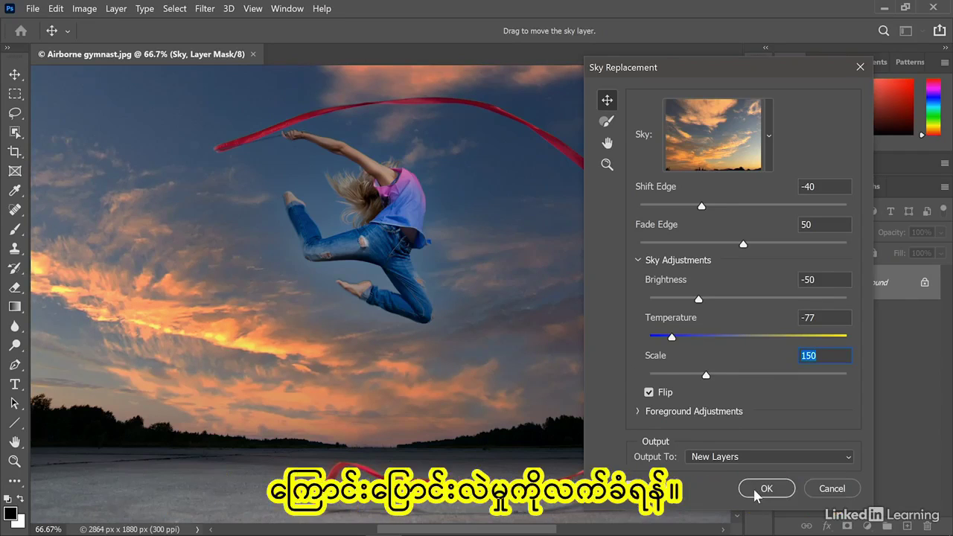
pyautogui.click(753, 487)
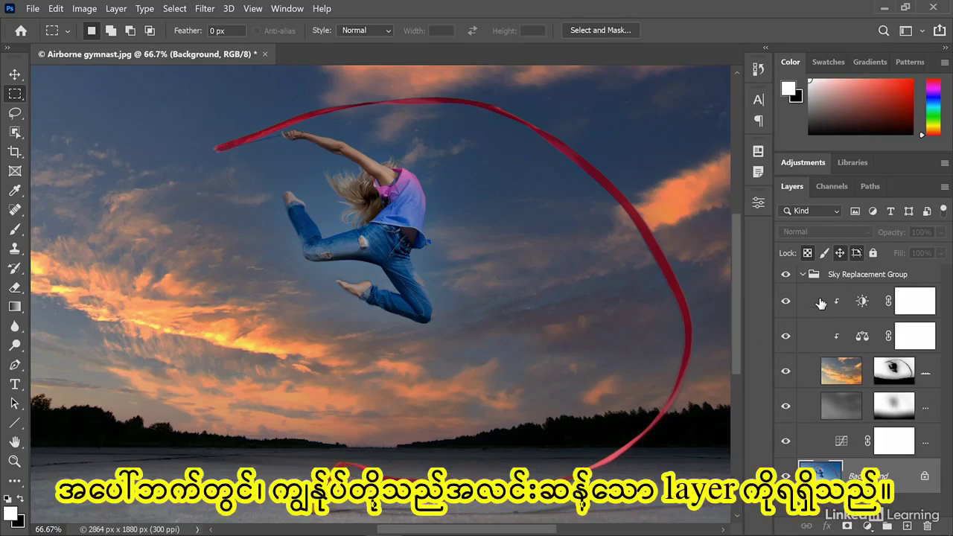
# Step: Review the Sky Brightness adjustment layer's settings, and set the Sky Temperature layer's Magenta–Green midtone balance to -18
pyautogui.doubleClick(862, 303)
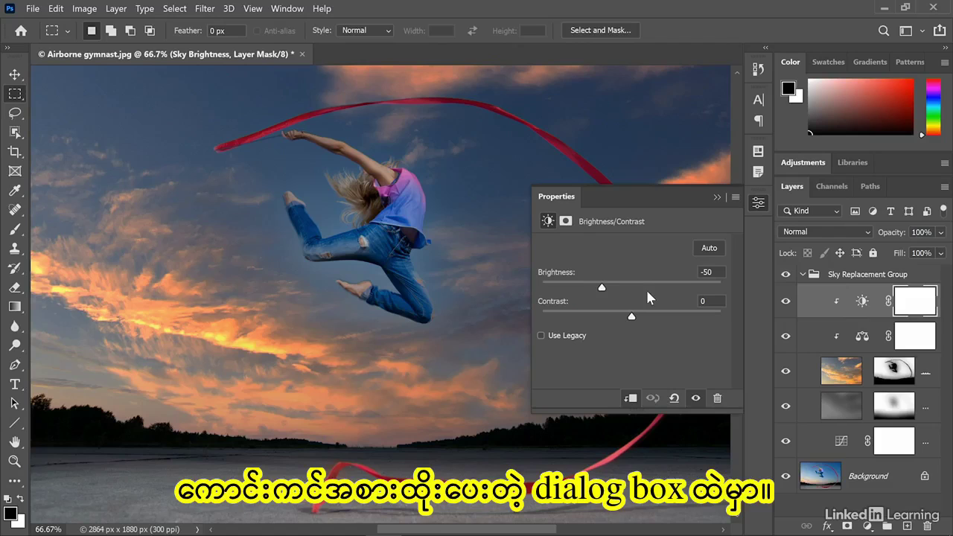
pyautogui.click(715, 197)
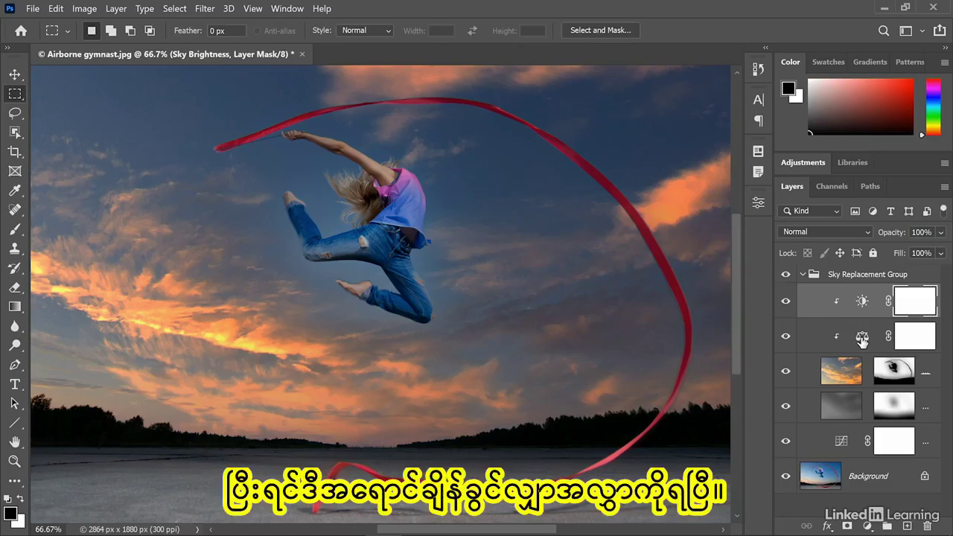
pyautogui.doubleClick(862, 339)
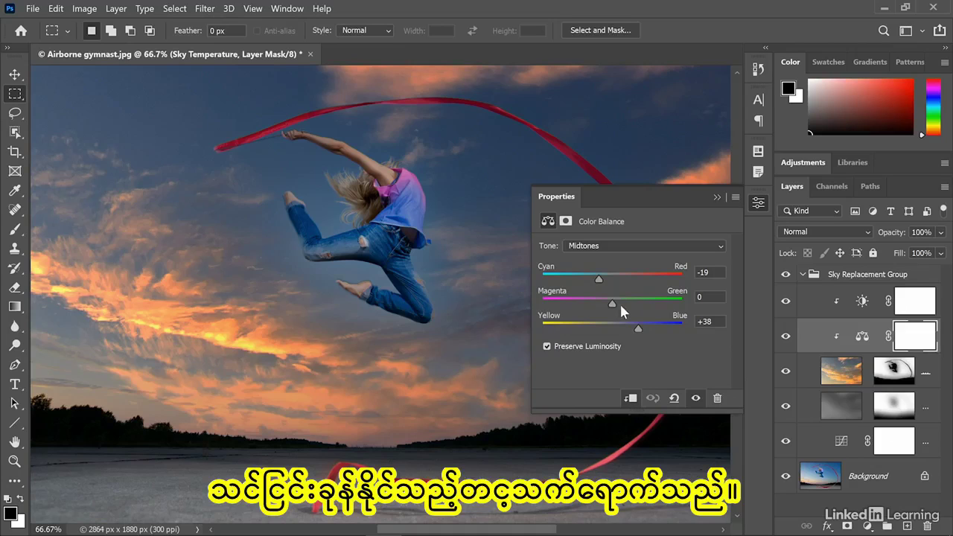
pyautogui.moveTo(612, 299); pyautogui.dragTo(601, 304)
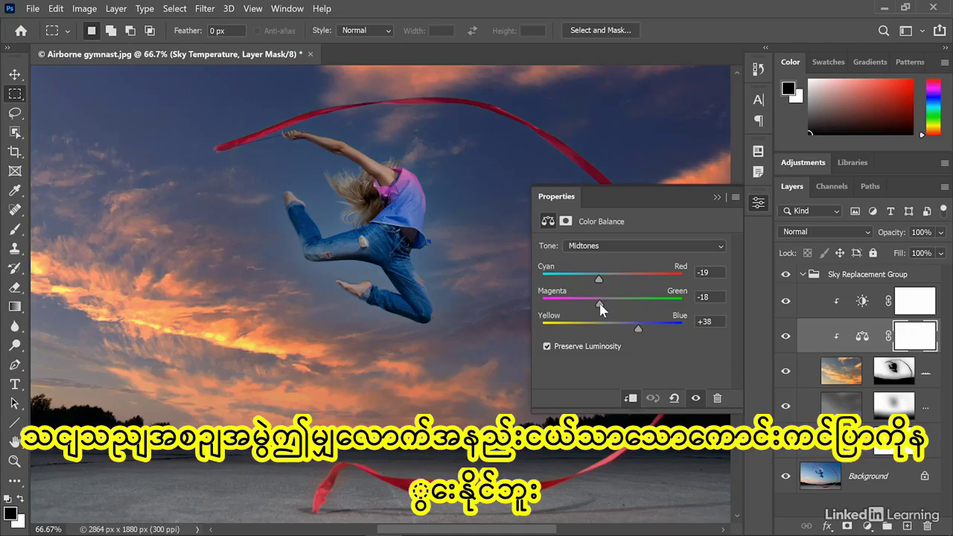